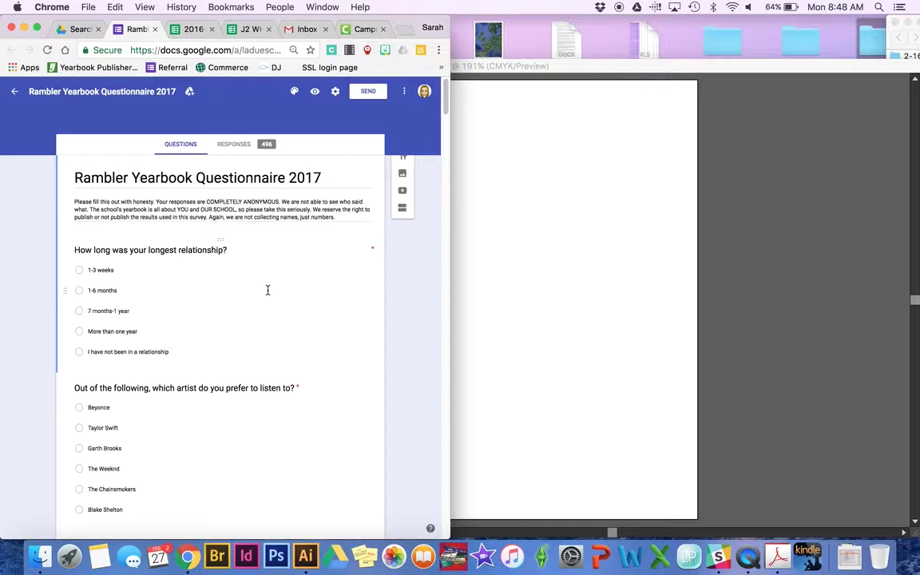
Review the questions and the response summary pie charts of the Rambler Yearbook Questionnaire 2017.
scroll(240, 320, "down", 5)
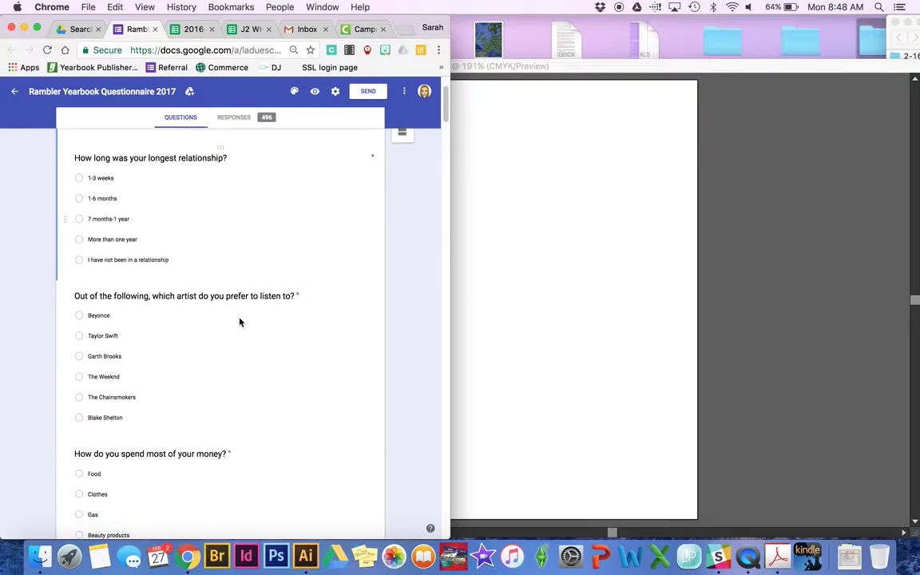
scroll(240, 321, "up", 5)
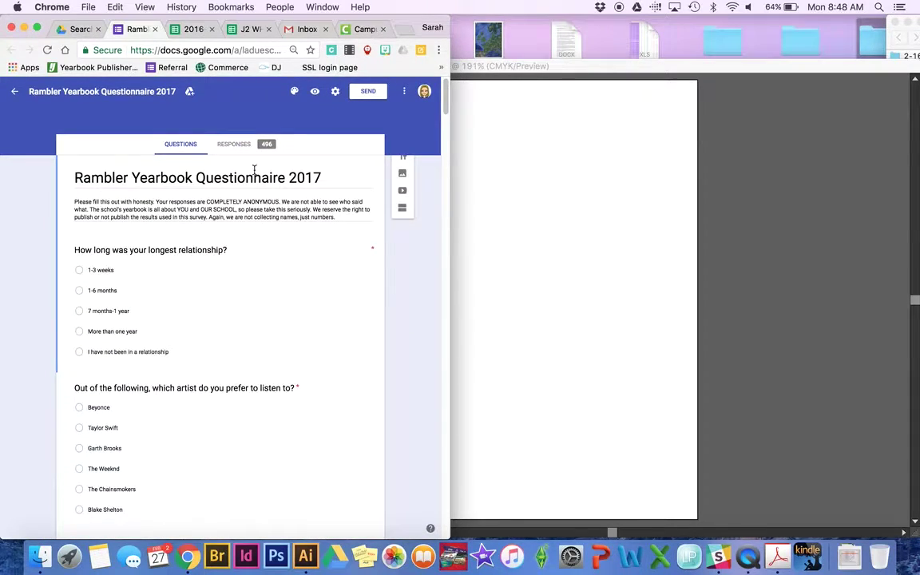
left_click(245, 143)
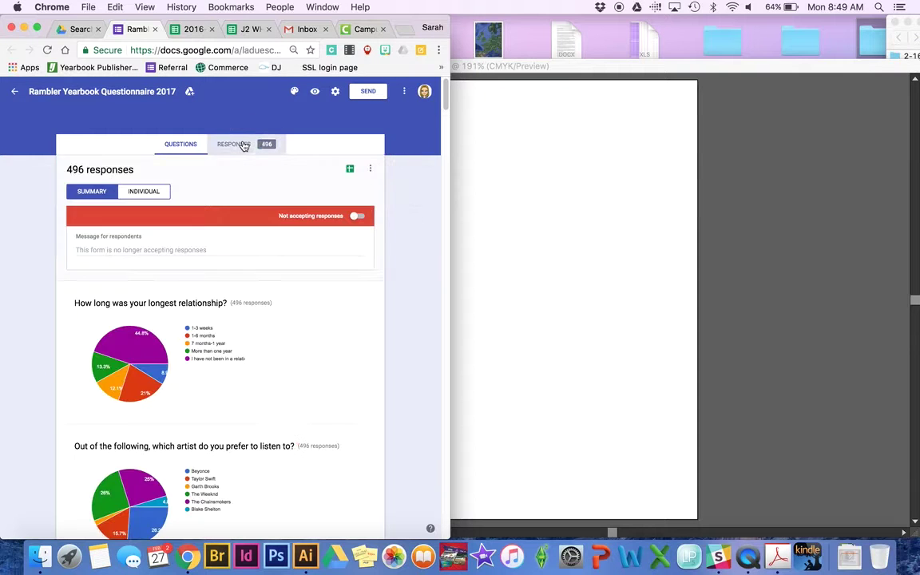
left_click(187, 146)
left_click(239, 144)
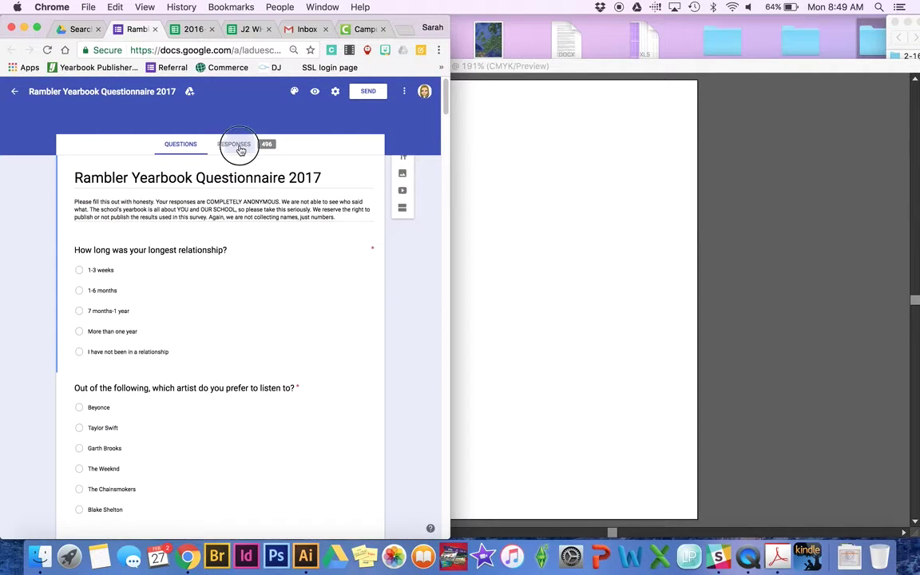
scroll(395, 343, "down", 5)
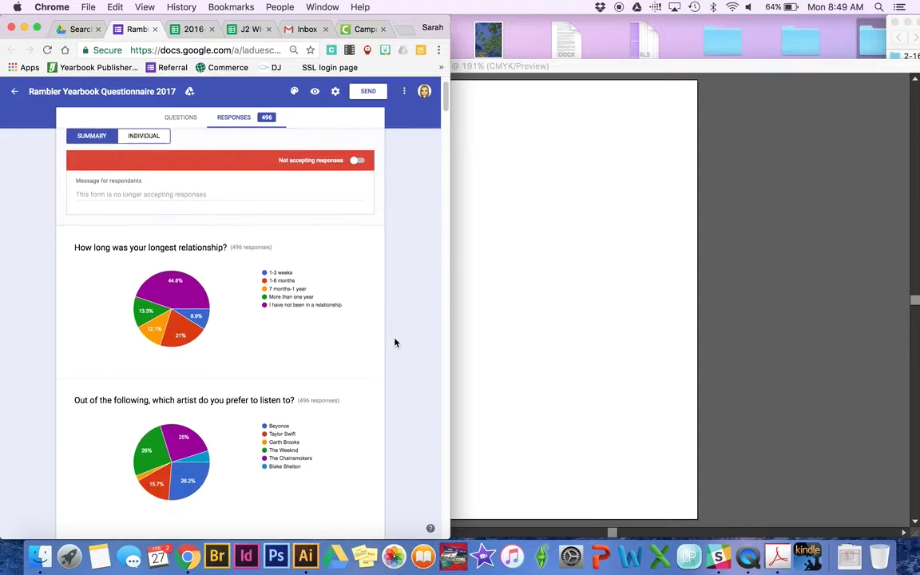
scroll(335, 332, "down", 1)
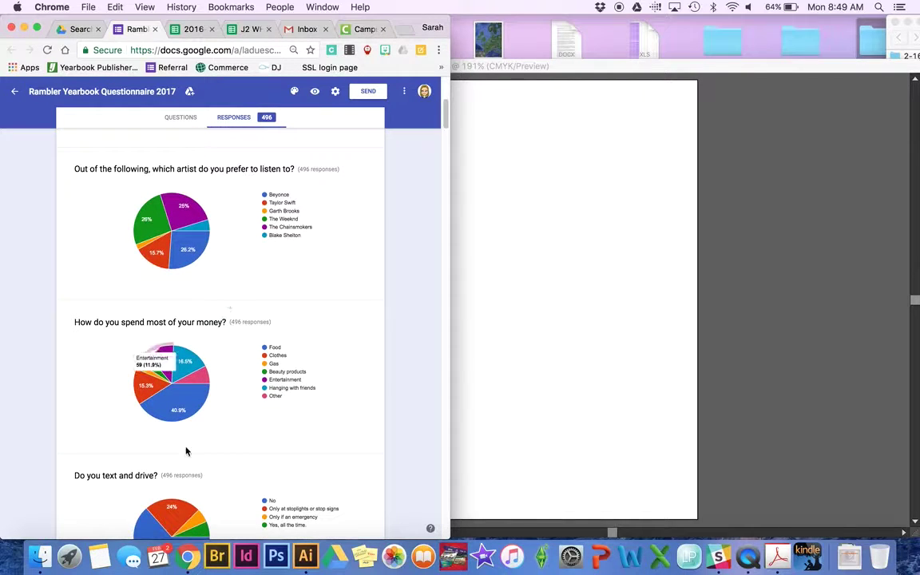
scroll(386, 309, "up", 3)
scroll(387, 309, "up", 2)
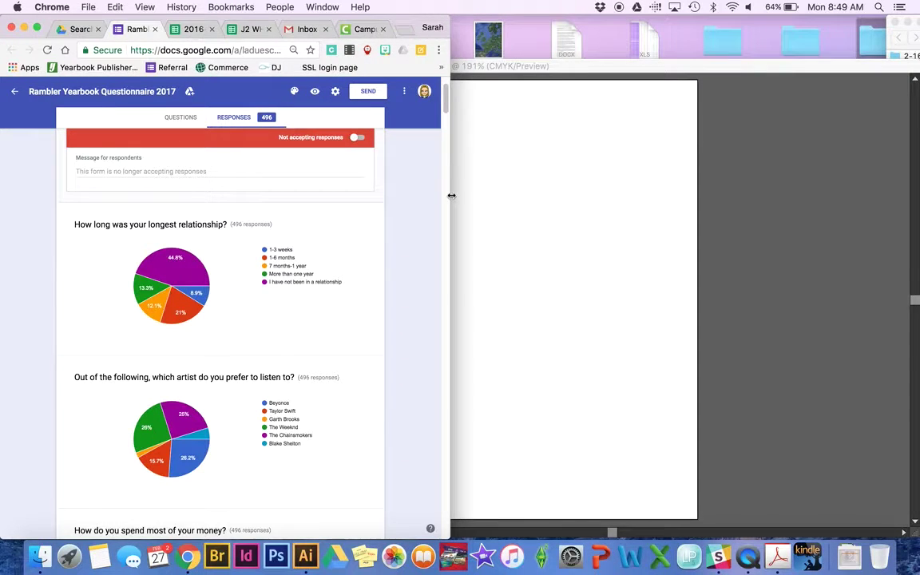
Switch to Illustrator and arrange the Practice document window beside the survey's pie charts, with the blank artboard in view.
left_click_drag(451, 195, 349, 195)
left_click(400, 187)
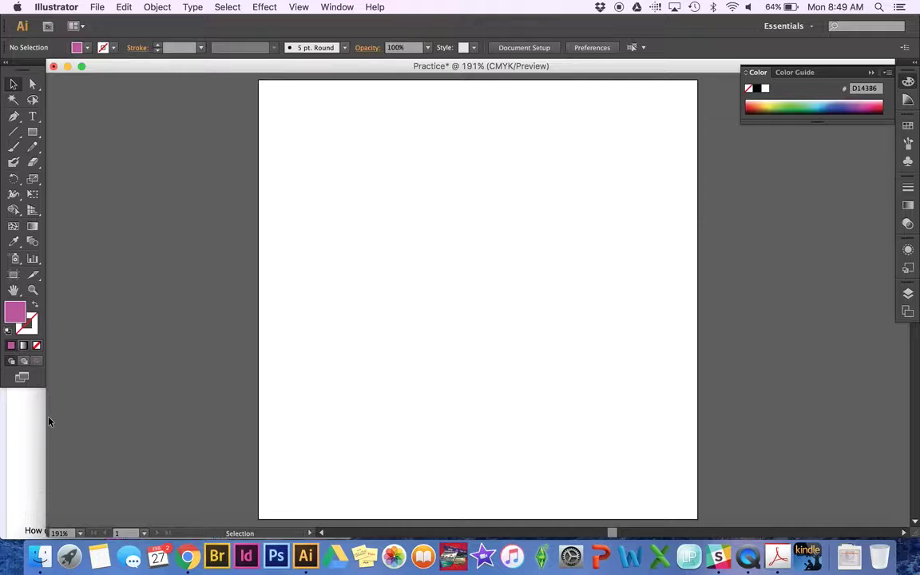
left_click_drag(43, 410, 329, 381)
left_click_drag(470, 64, 353, 73)
scroll(536, 214, "right", 5)
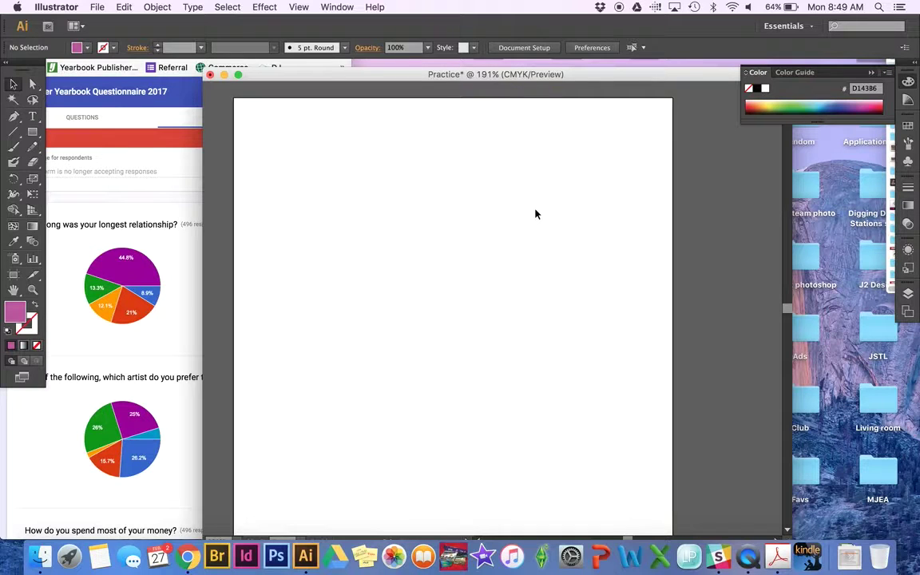
scroll(528, 211, "down", 1)
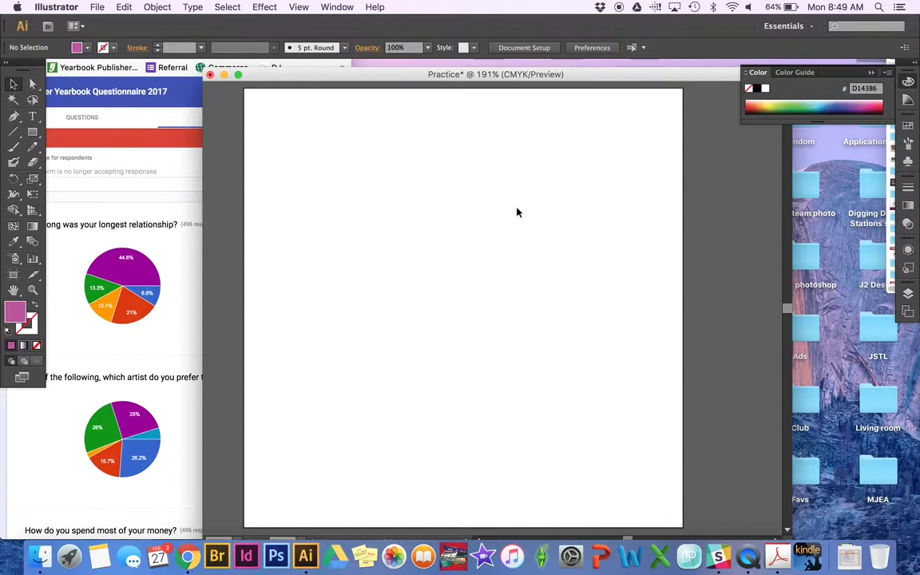
Draw a large pie graph in the middle of the blank artboard with the Pie Graph tool.
left_click(33, 262)
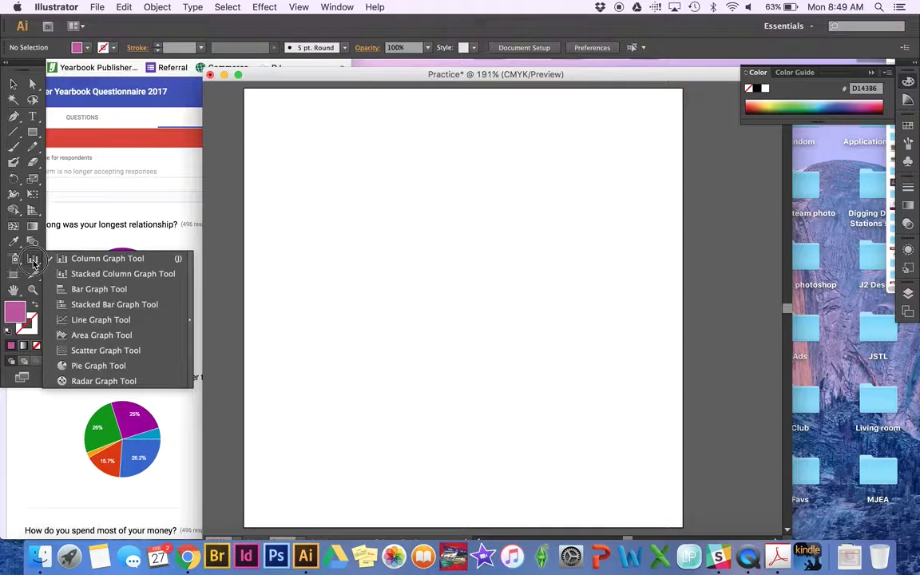
left_click(99, 367)
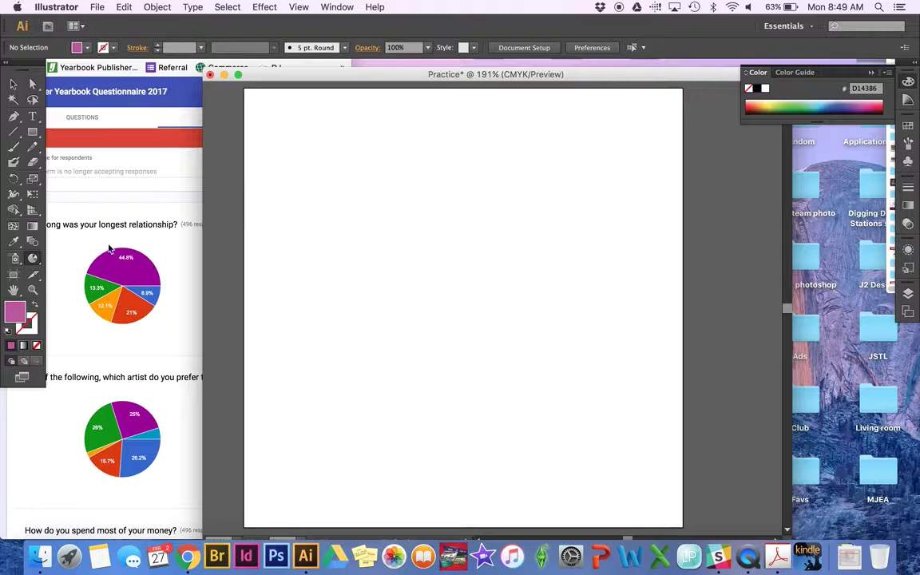
left_click_drag(291, 136, 627, 445)
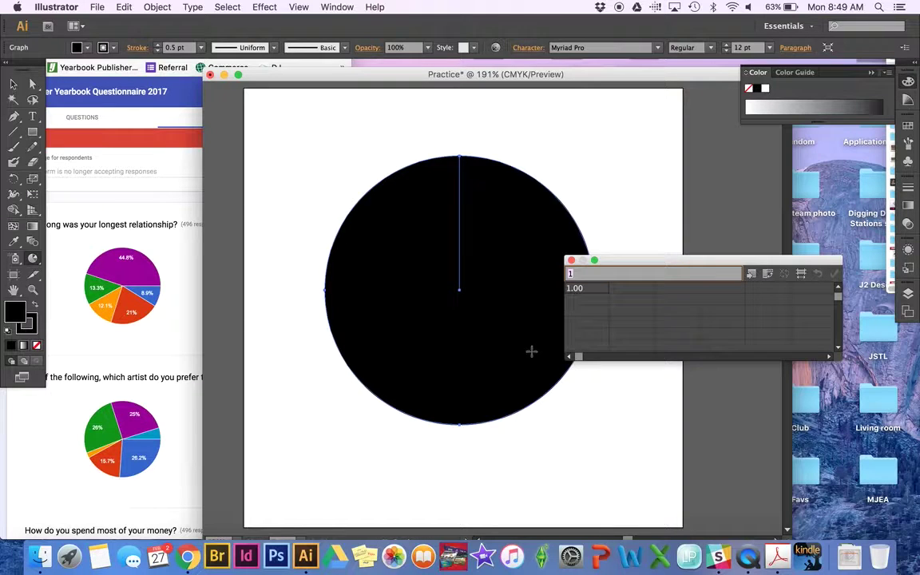
Enter 44.8, 8.9, 21, 12.1 and 13.3 across the first row of the graph data, apply them and close the data window.
left_click(581, 288)
type("44.8")
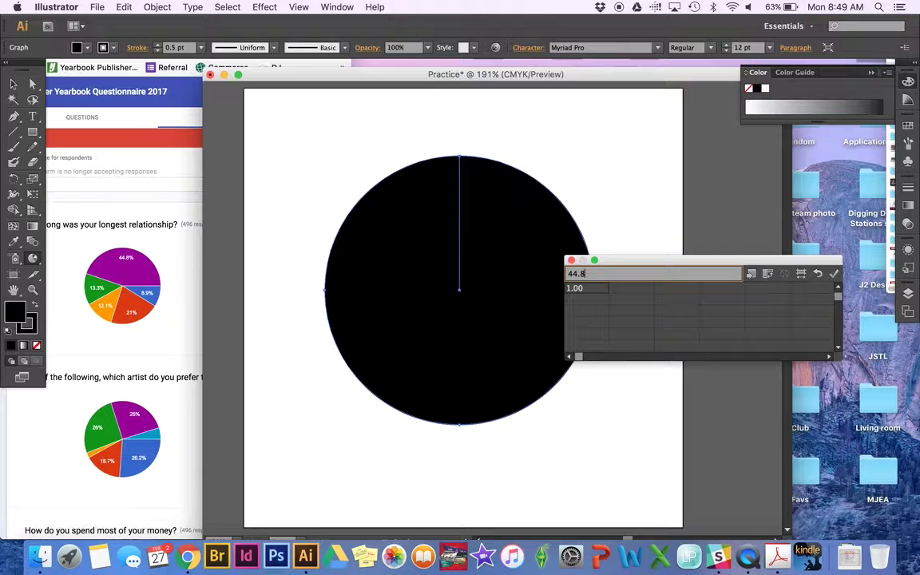
key("Tab")
key("Tab")
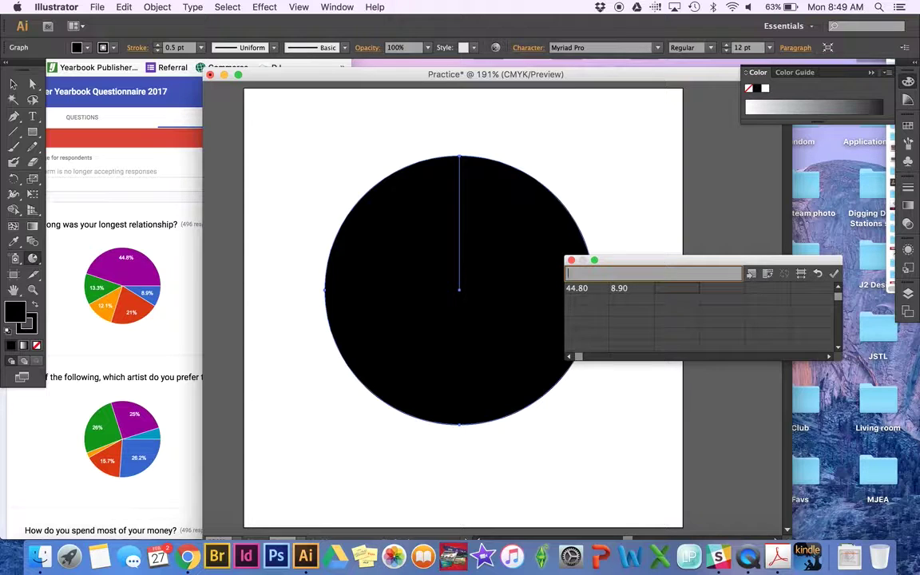
type("21")
key("Tab")
type("12.1")
key("Tab")
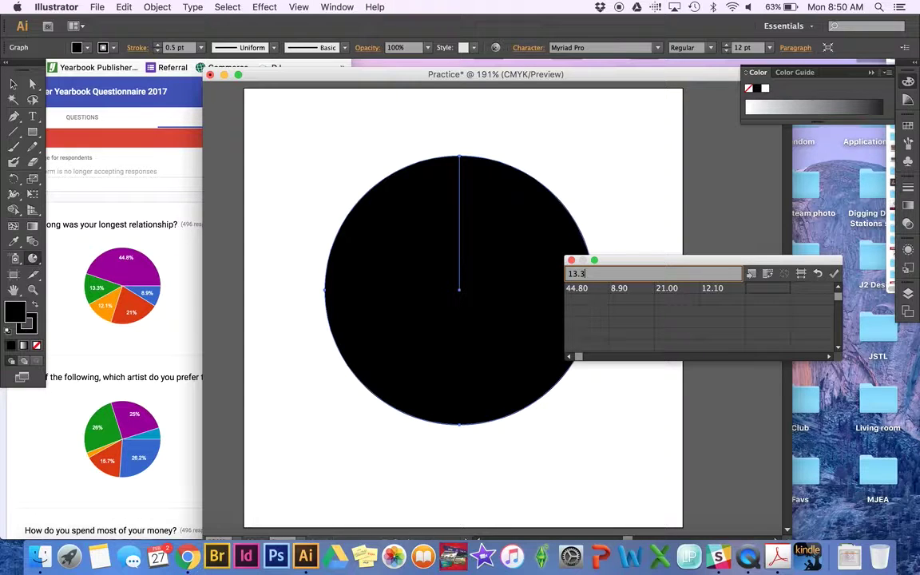
type("13.3")
key("Tab")
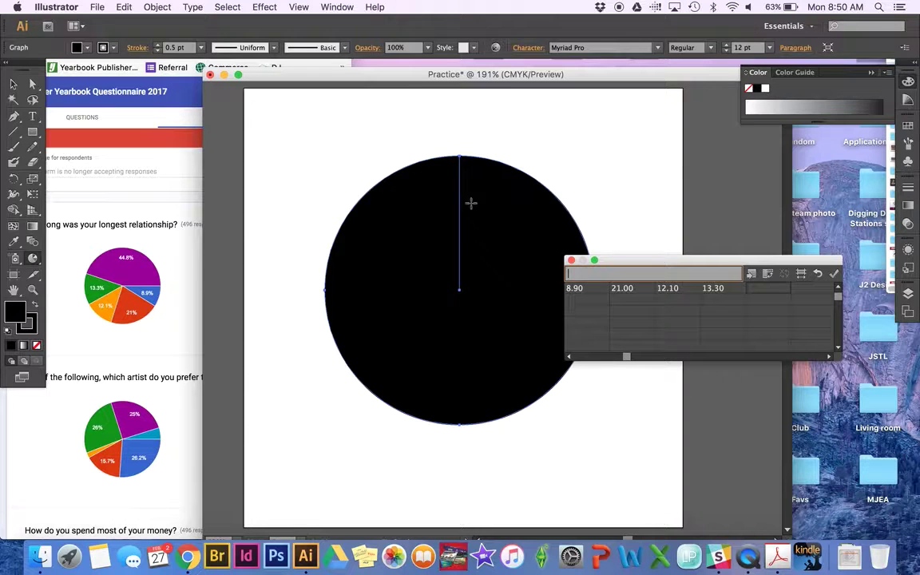
left_click(835, 274)
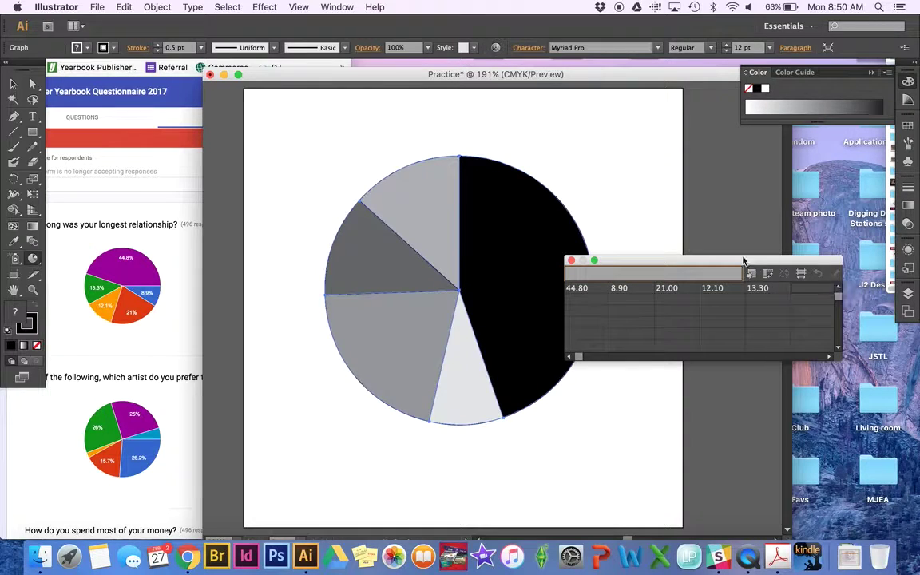
left_click(571, 261)
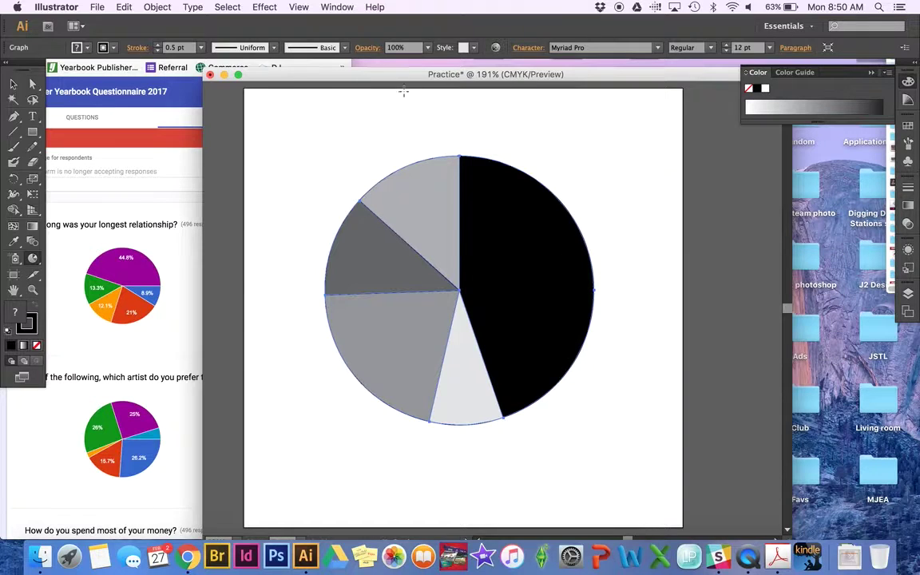
Move the Practice document window next to the toolbox and widen it.
left_click_drag(316, 75, 147, 67)
left_click_drag(580, 70, 594, 68)
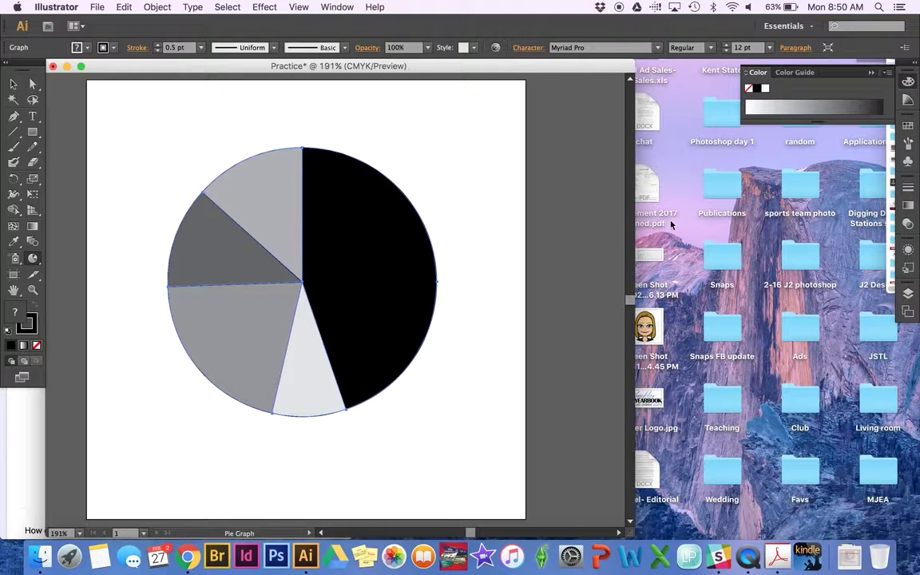
left_click_drag(632, 215, 761, 211)
Open the Fruit swatch library from the Foods group of swatch libraries.
left_click(792, 75)
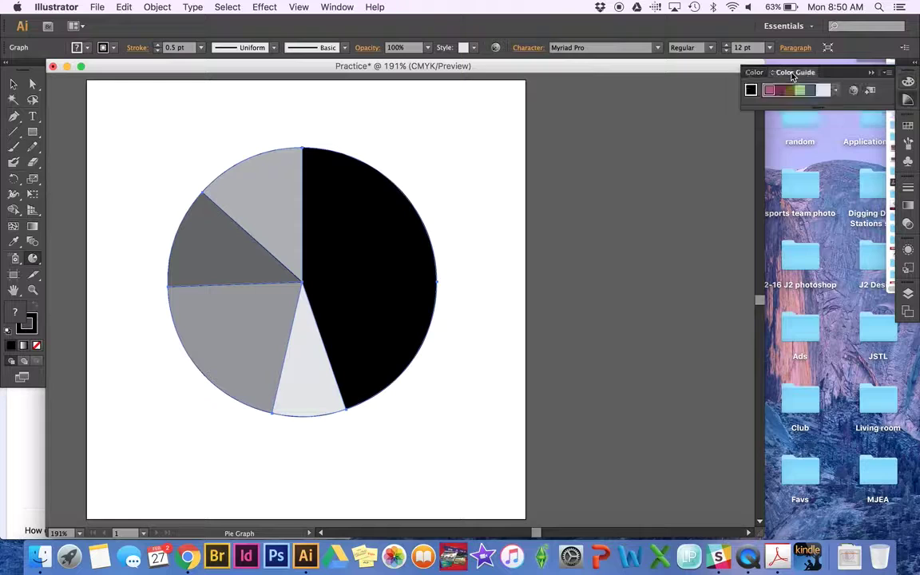
left_click(758, 74)
left_click(795, 74)
left_click(907, 128)
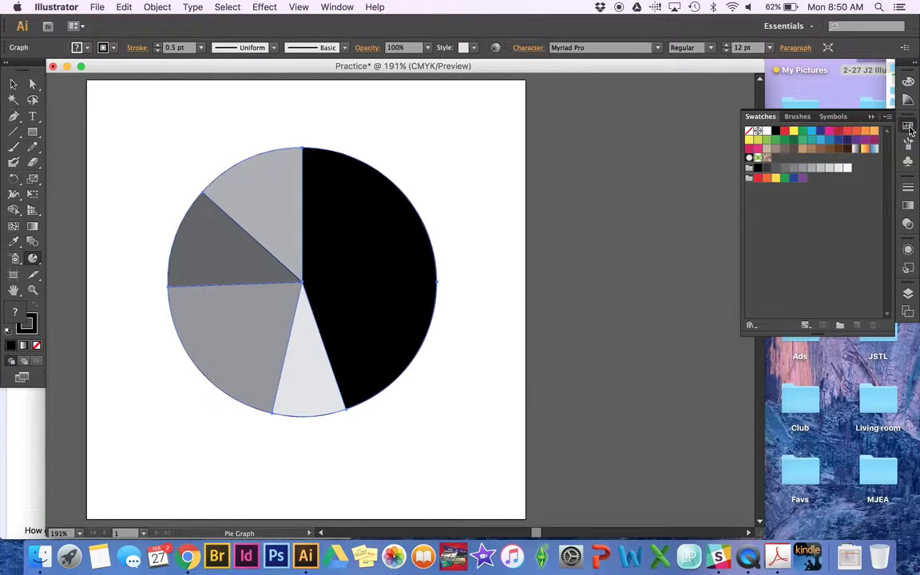
left_click(751, 325)
left_click(759, 325)
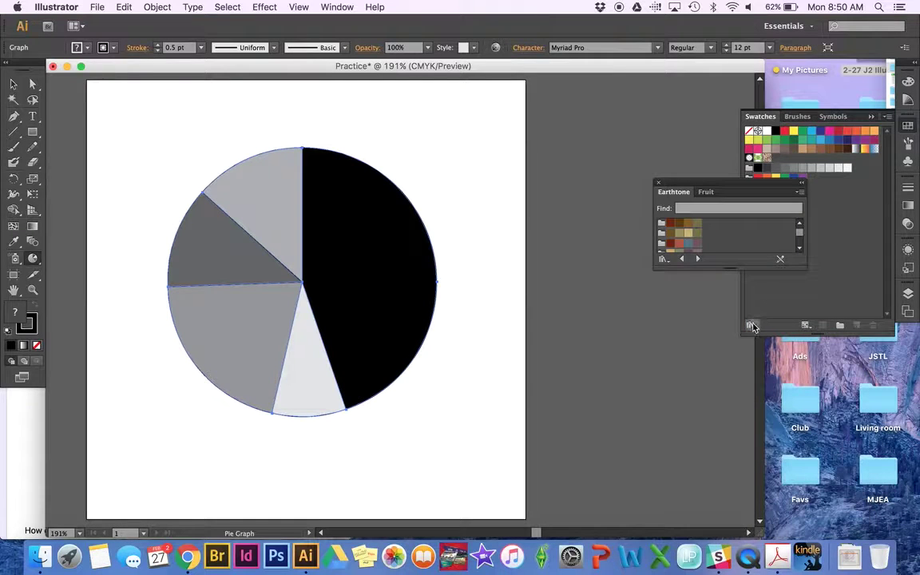
left_click(660, 182)
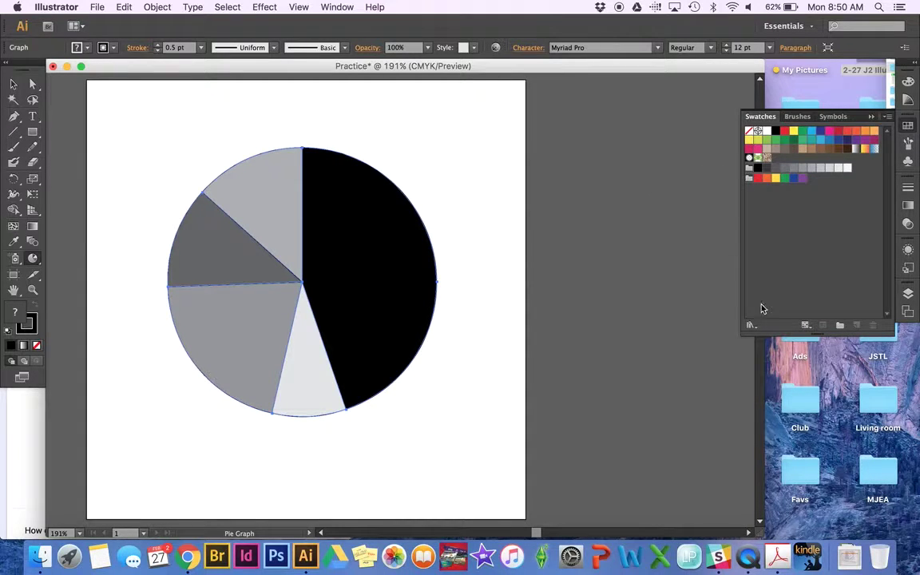
left_click(751, 325)
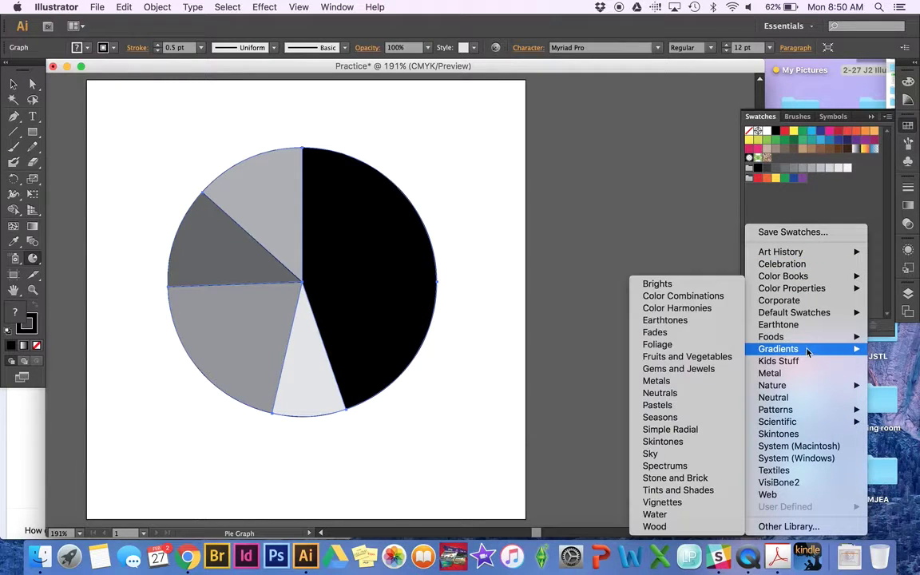
mouse_move(811, 337)
left_click(693, 353)
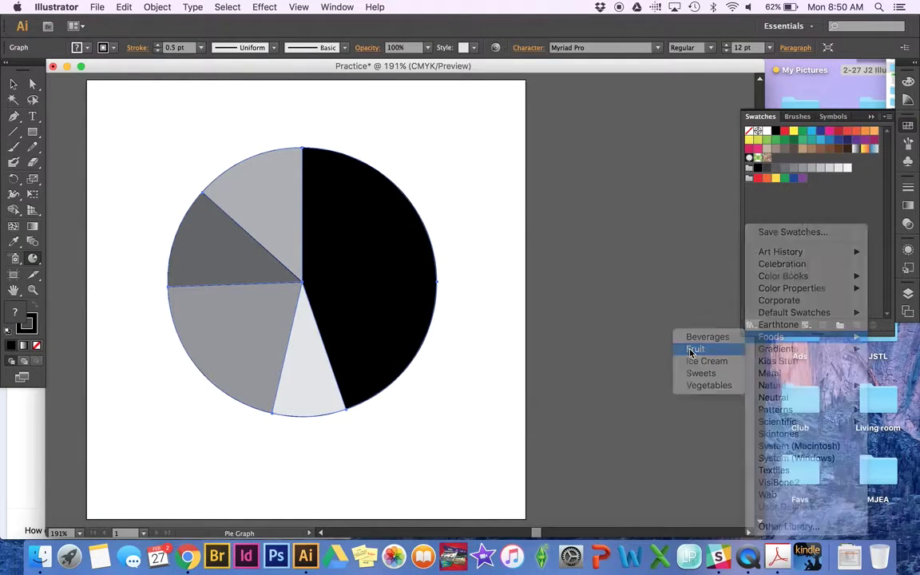
Color the pie slices with Fruit swatches: gray-purple for the largest, then mauve, raspberry and plum counterclockwise, and salmon for the smallest.
left_click_drag(707, 227, 376, 238)
left_click_drag(698, 228, 279, 208)
left_click_drag(689, 226, 220, 254)
left_click_drag(517, 266, 243, 351)
left_click_drag(671, 224, 299, 391)
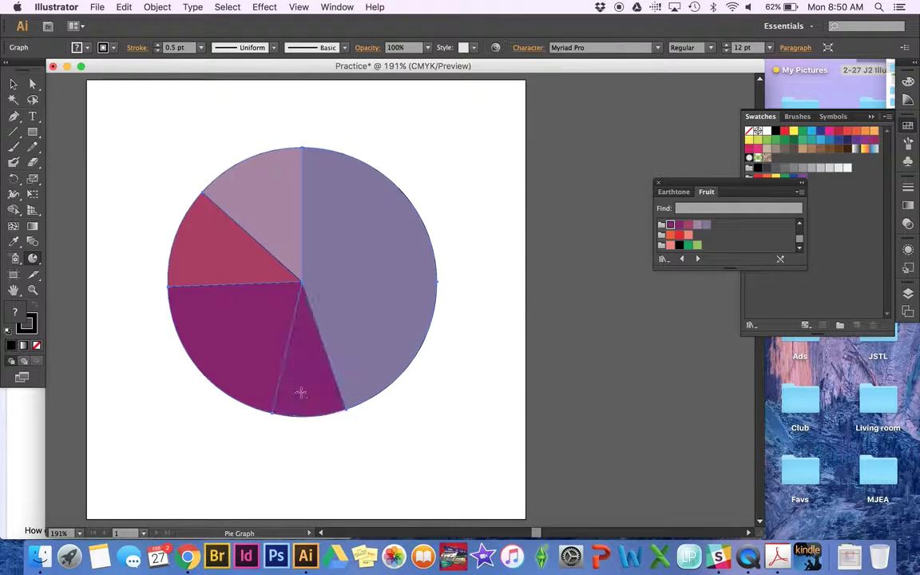
left_click_drag(688, 235, 306, 383)
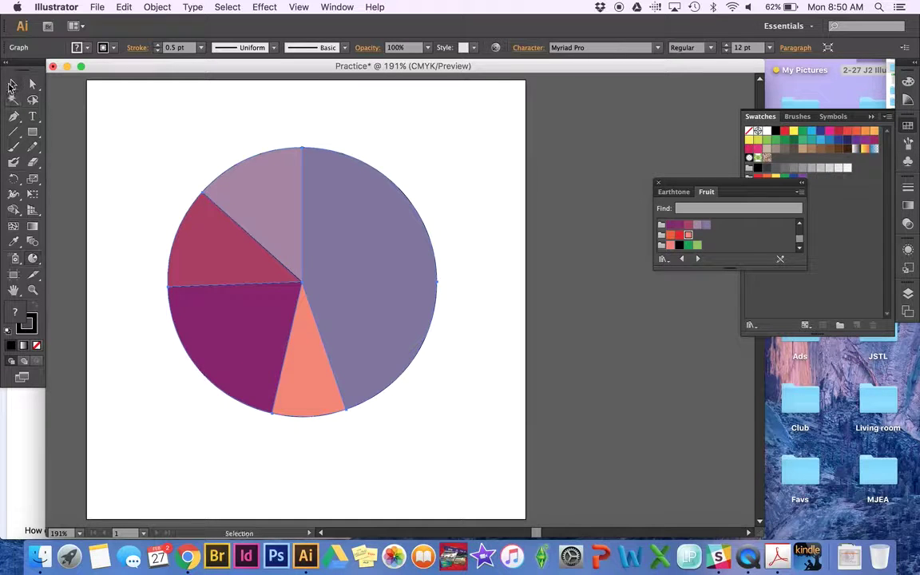
Select the whole pie graph, set its stroke to none and deselect it.
left_click(13, 83)
left_click(226, 102)
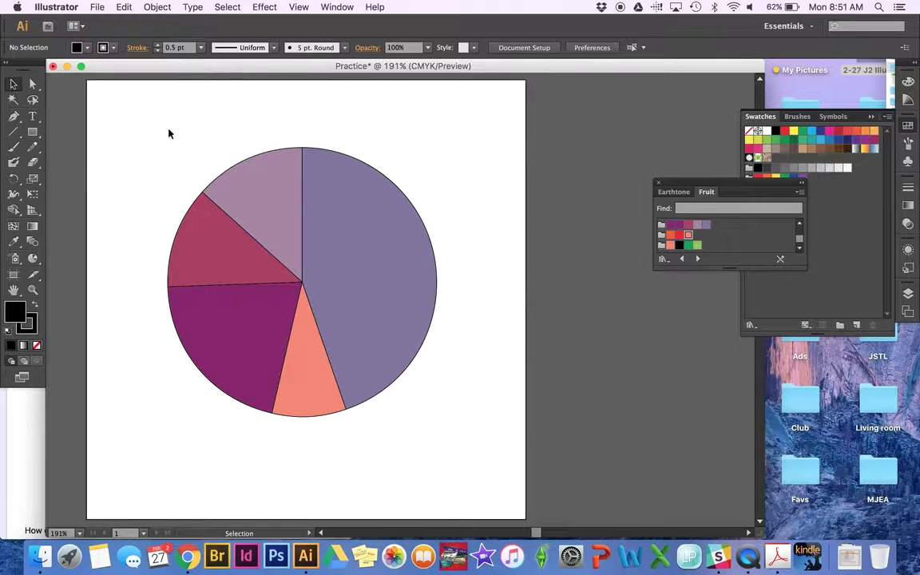
left_click_drag(182, 136, 425, 424)
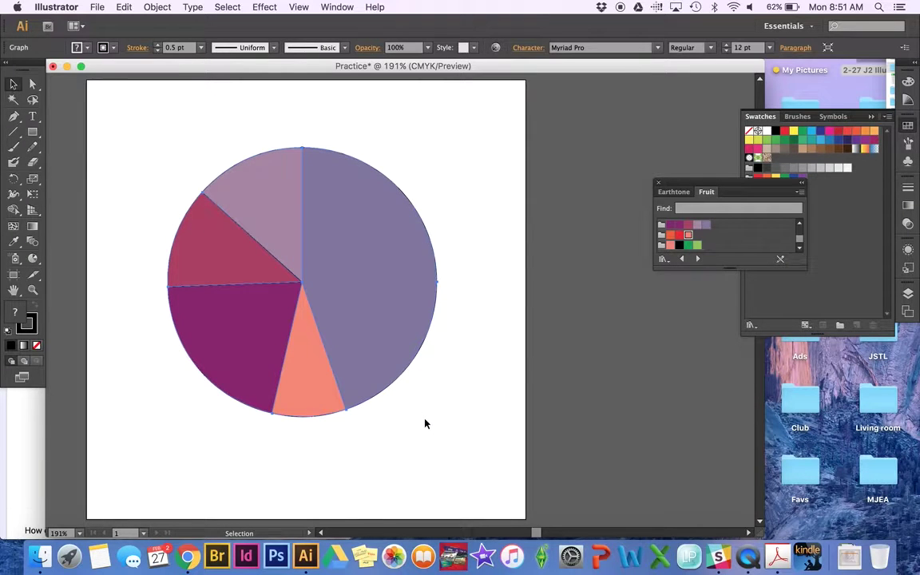
left_click(32, 323)
left_click(37, 346)
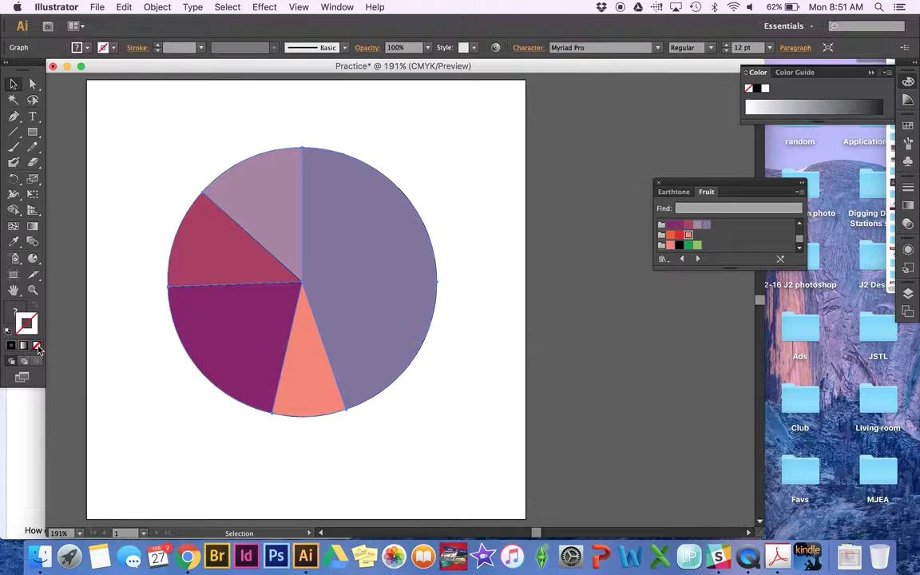
left_click(152, 379)
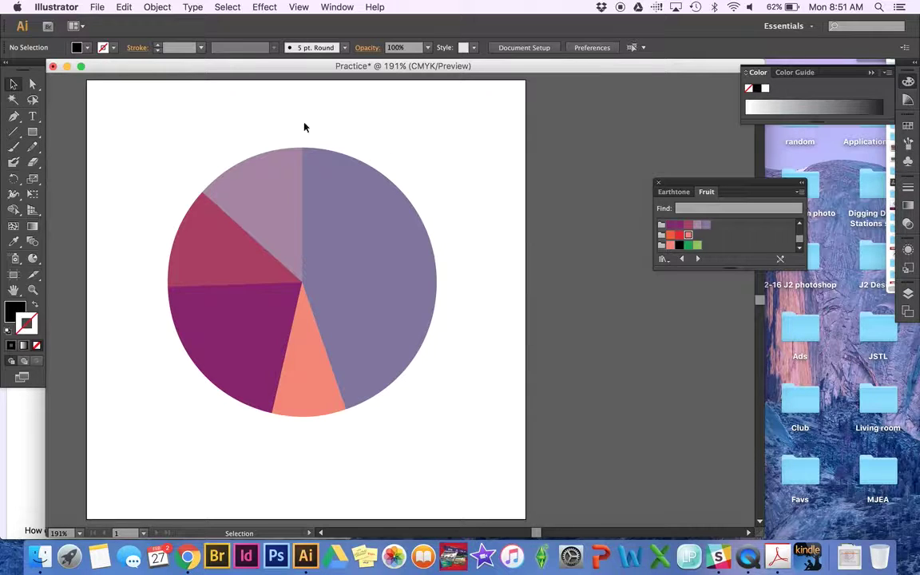
Ungroup the pie graph and accept losing access to its graph data, so its slices can be edited separately.
double_click(377, 222)
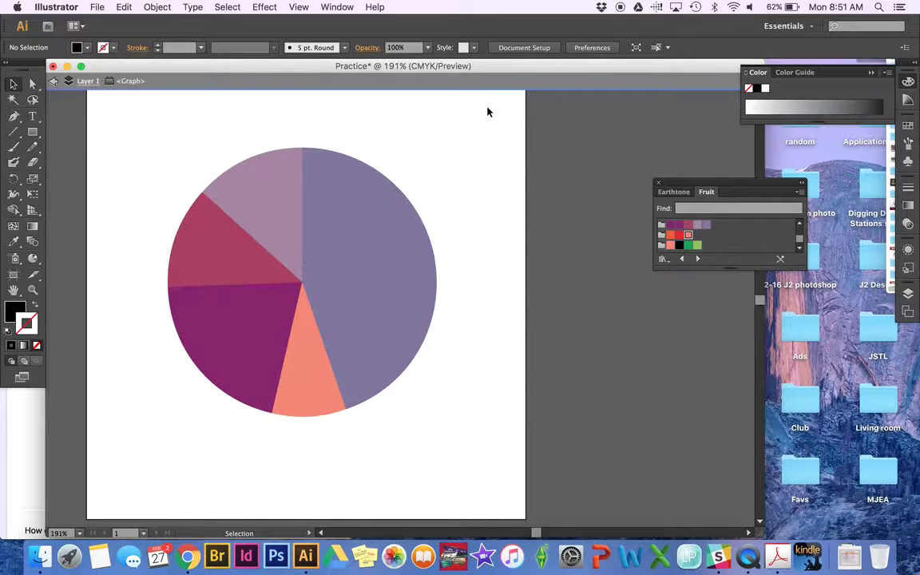
left_click(342, 234)
left_click(166, 8)
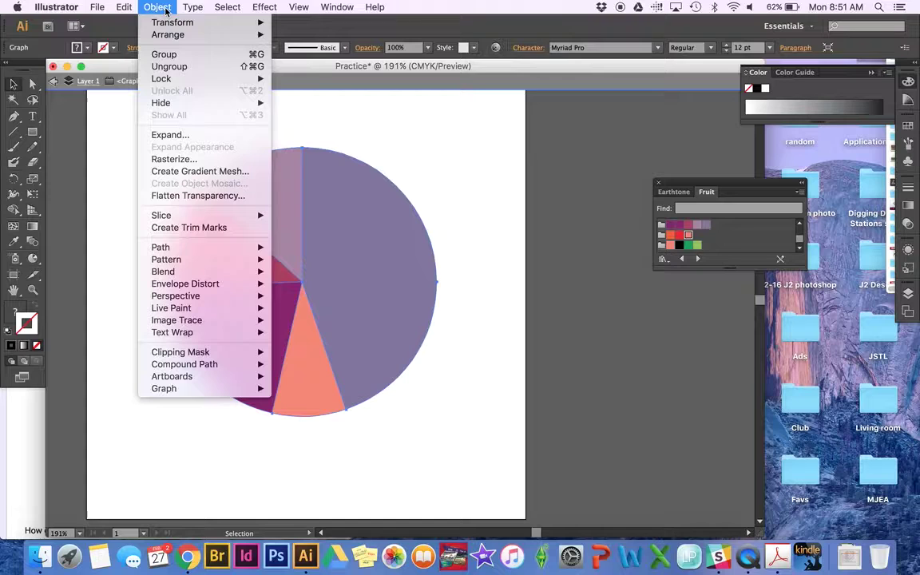
left_click(177, 69)
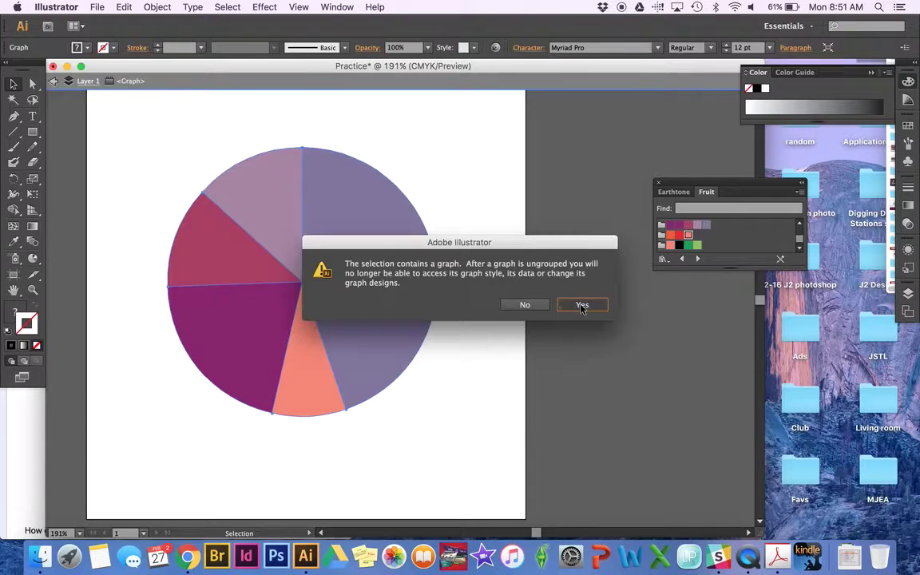
key("Return")
left_click(482, 246)
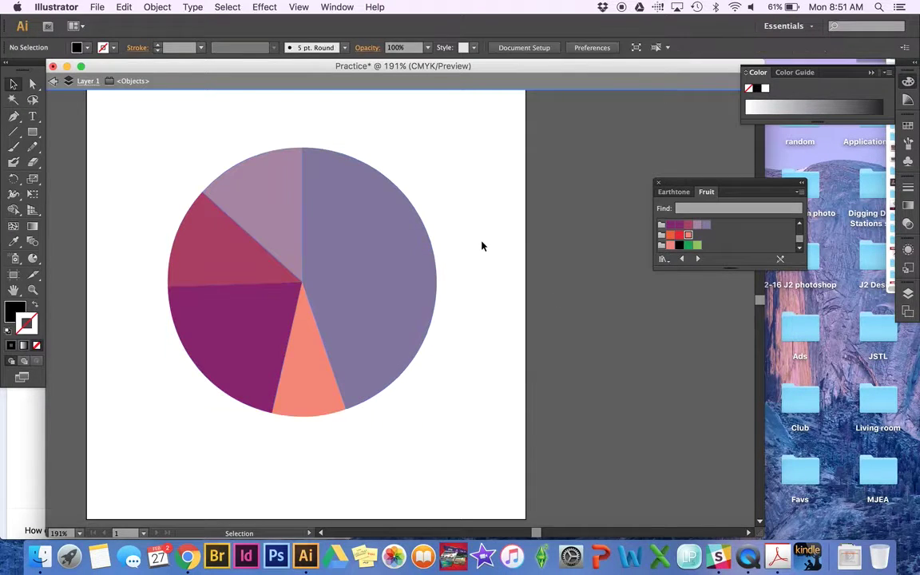
Nudge the largest gray-purple slice slightly right and up, away from the rest of the pie, and deselect it.
left_click(368, 255)
double_click(368, 256)
left_click(366, 322)
key("Right")
key("Right")
key("Right")
key("Right")
key("Right")
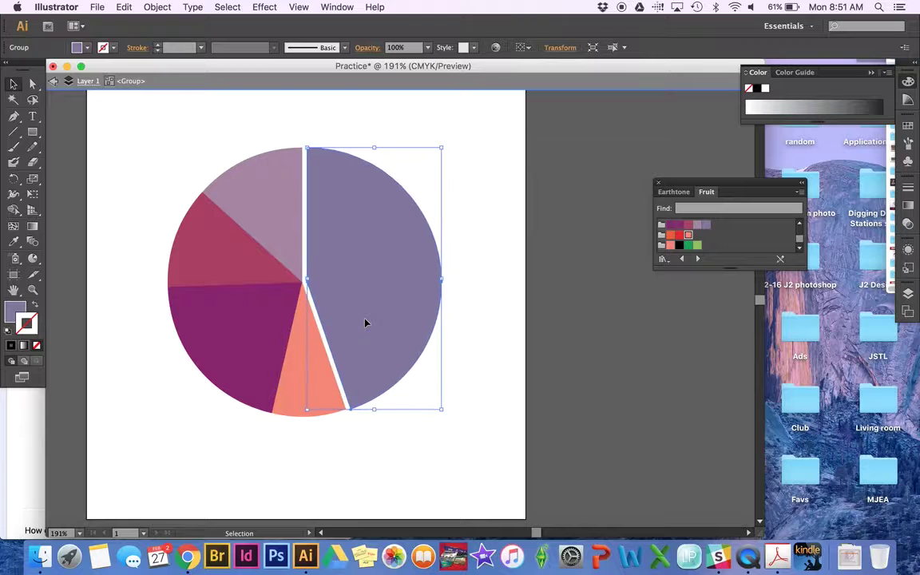
key("Up")
key("Up")
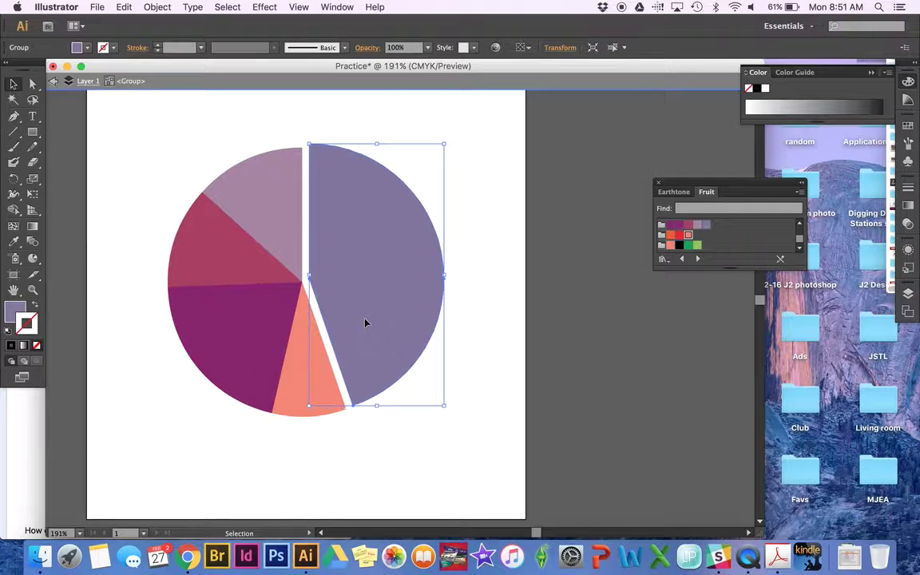
key("Right")
left_click(514, 338)
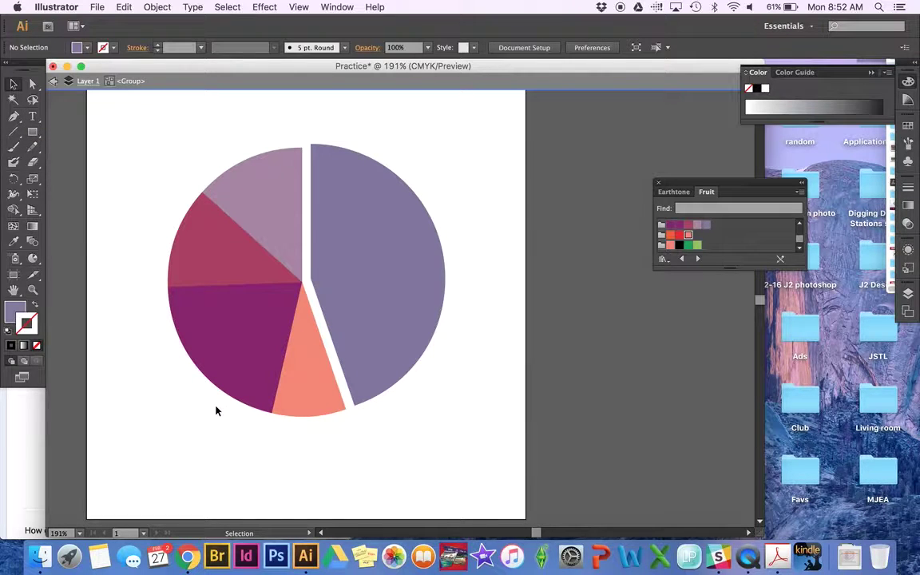
left_click(96, 6)
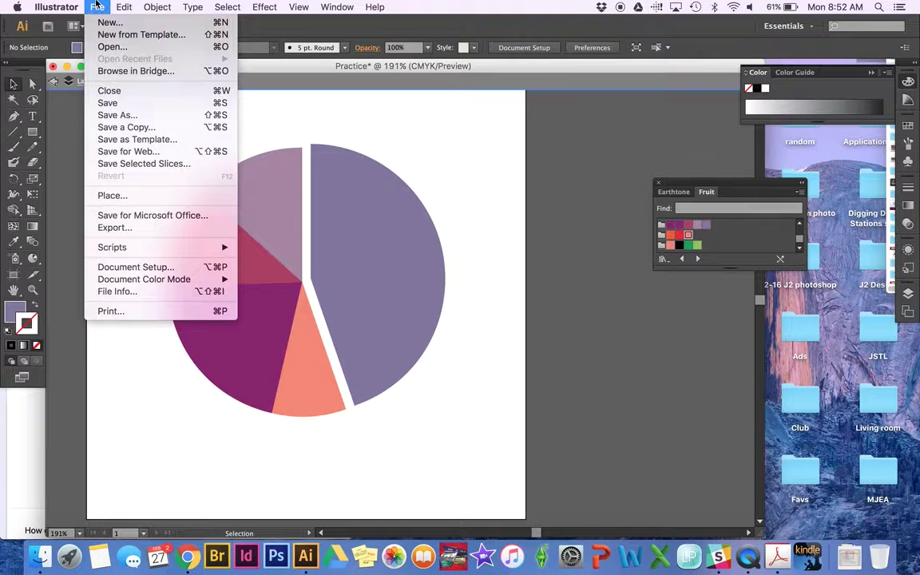
key("super+shift+s")
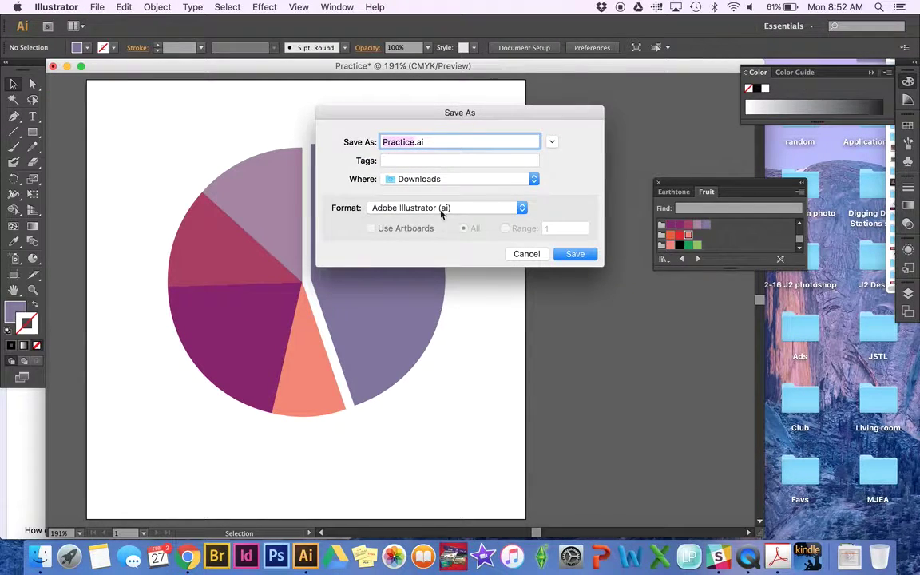
left_click(527, 254)
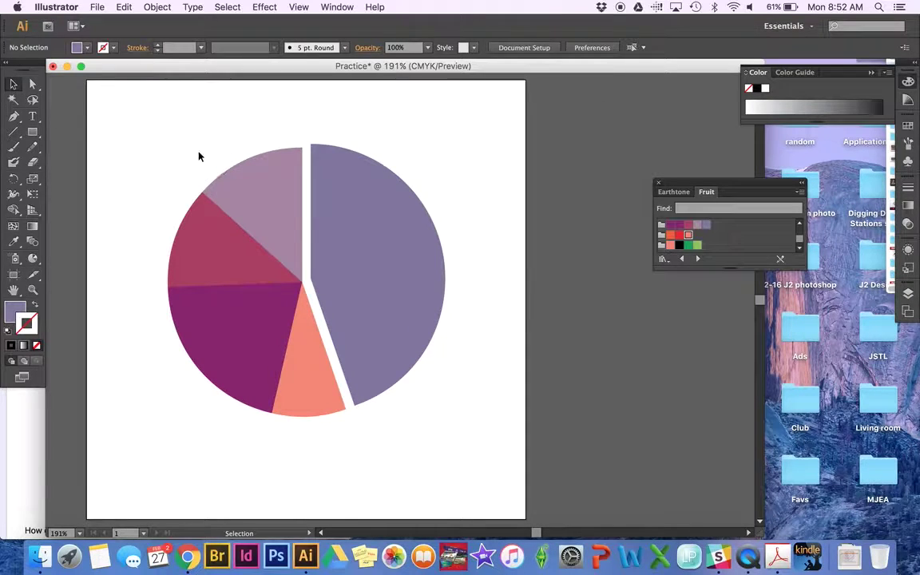
Delete the whole pie chart and draw a column graph about 3.9 in wide and 3.5 in high on the artboard.
left_click_drag(160, 128, 455, 420)
key("Delete")
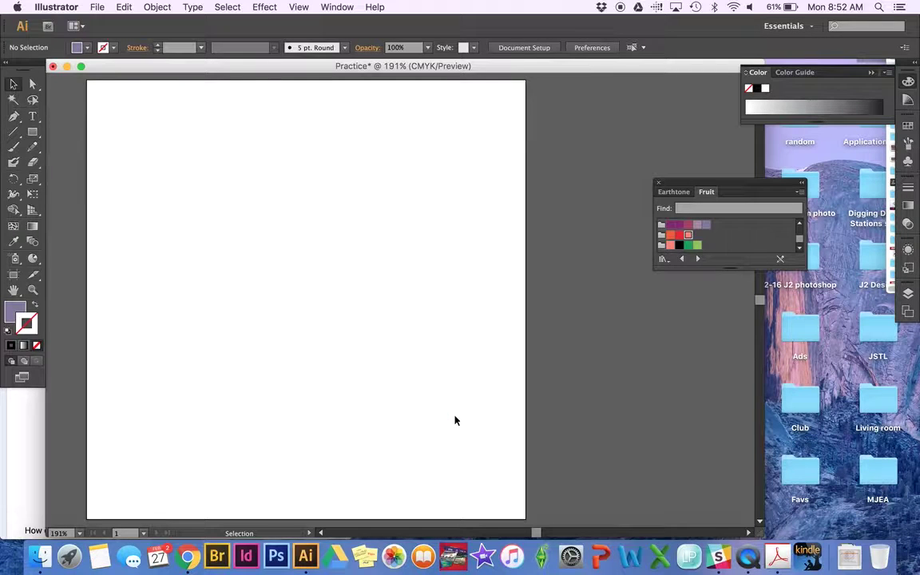
left_click_drag(33, 257, 103, 262)
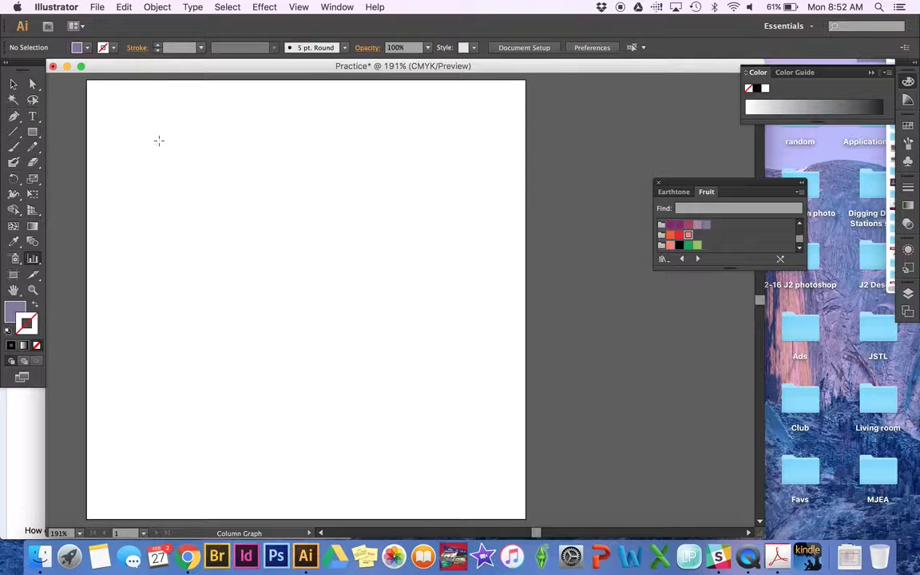
left_click_drag(138, 144, 480, 448)
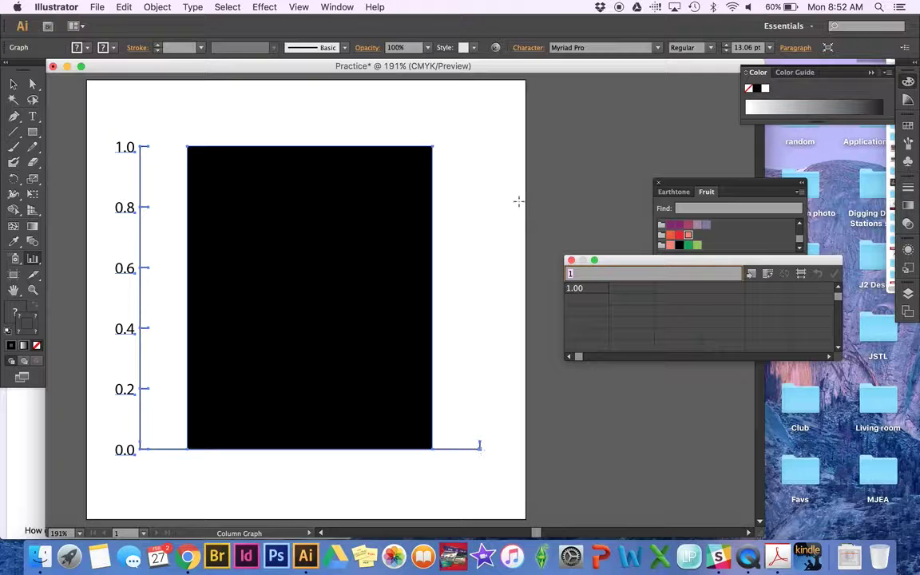
Enter the longest-relationship survey percentages 44.8, 8.9, 21, 12.1 and 13.3 in the first data row, apply them and close the data window.
left_click_drag(44, 405, 279, 401)
left_click(582, 287)
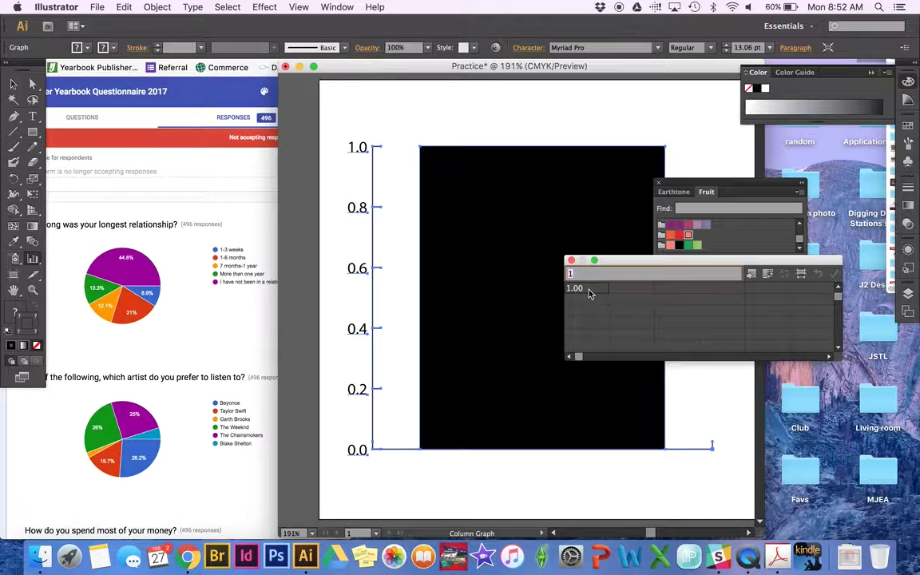
type("44.8")
key("Tab")
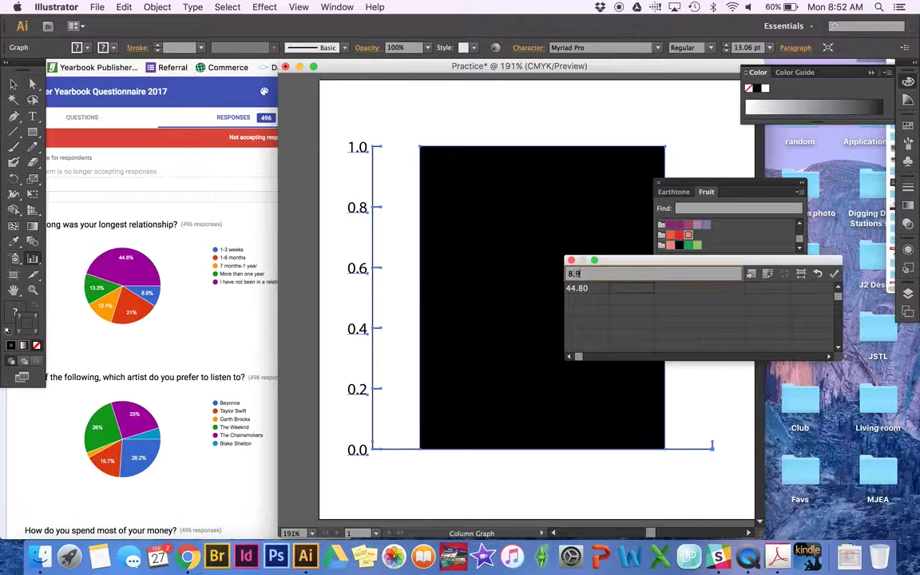
type("8.9")
key("Tab")
type("21")
key("Tab")
type("12.1")
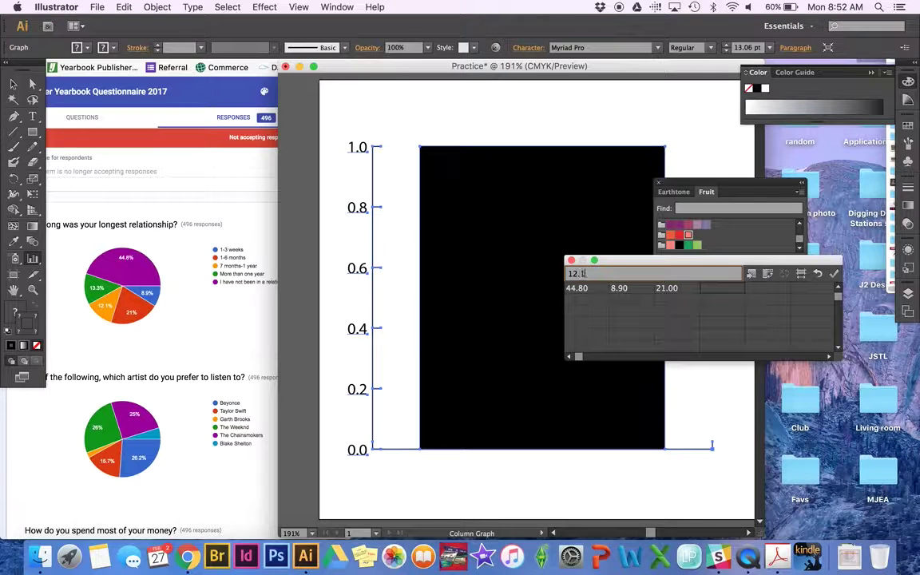
key("Tab")
type("13.3")
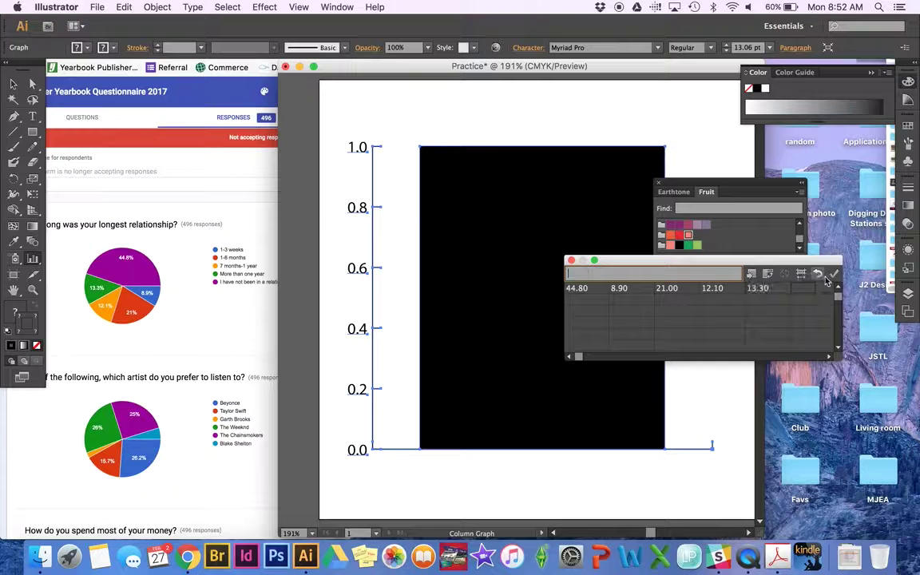
key("Tab")
left_click(834, 273)
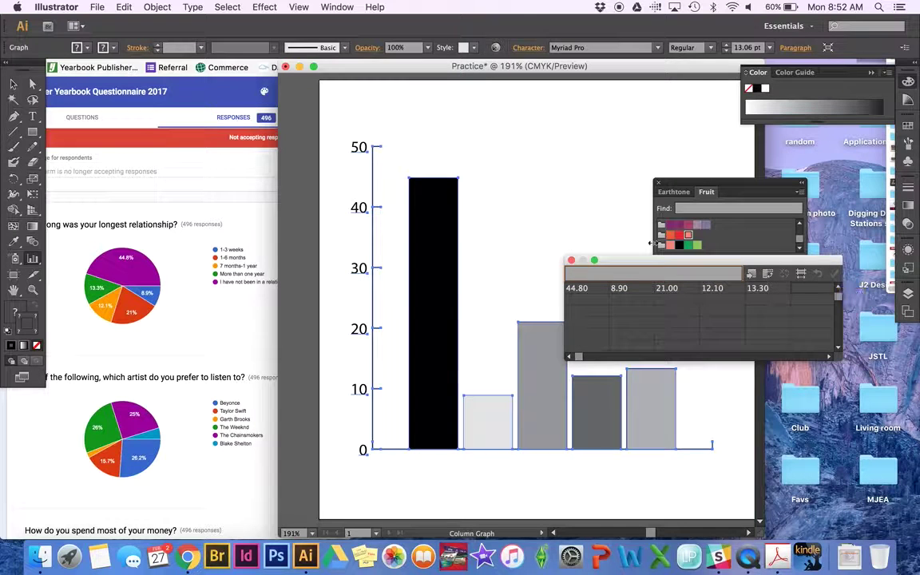
left_click(571, 259)
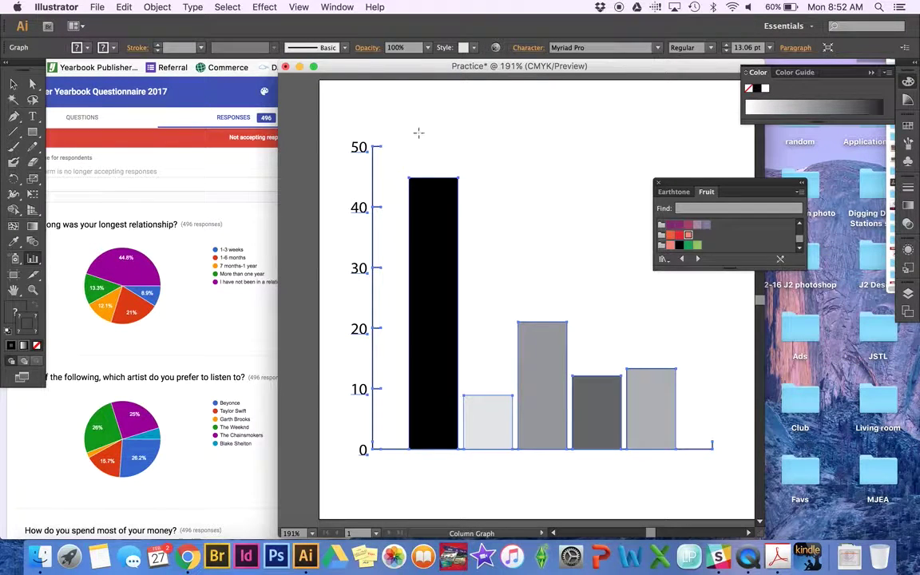
left_click(383, 125)
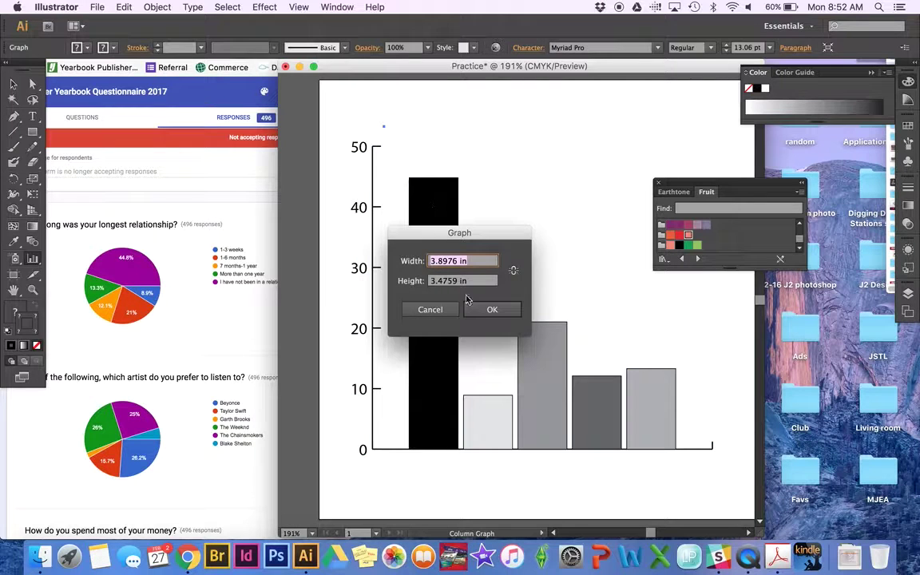
left_click(437, 309)
left_click(13, 84)
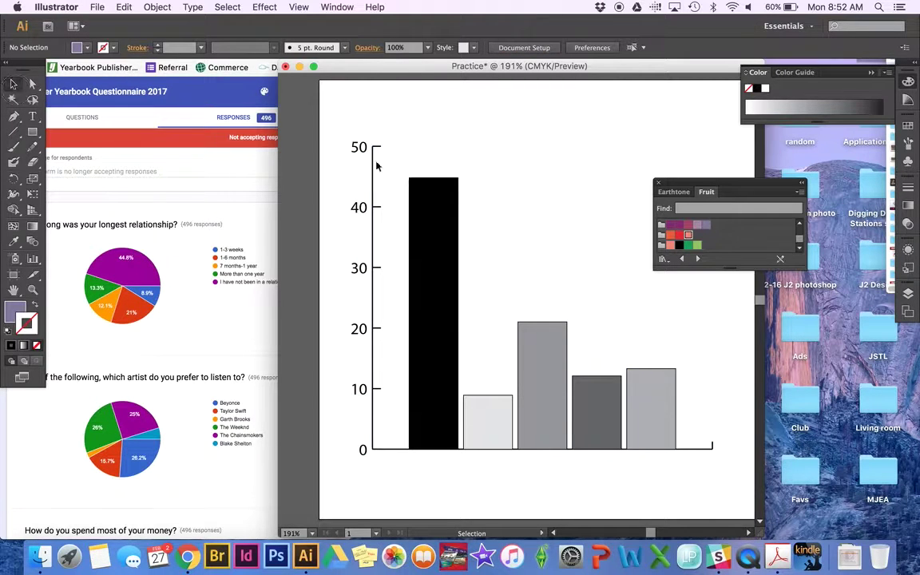
left_click_drag(339, 123, 678, 481)
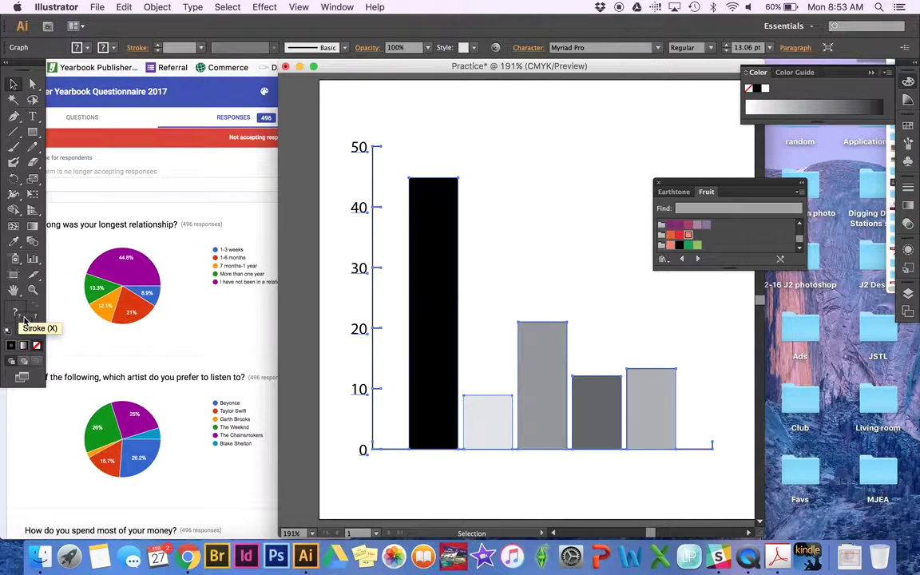
left_click(414, 484)
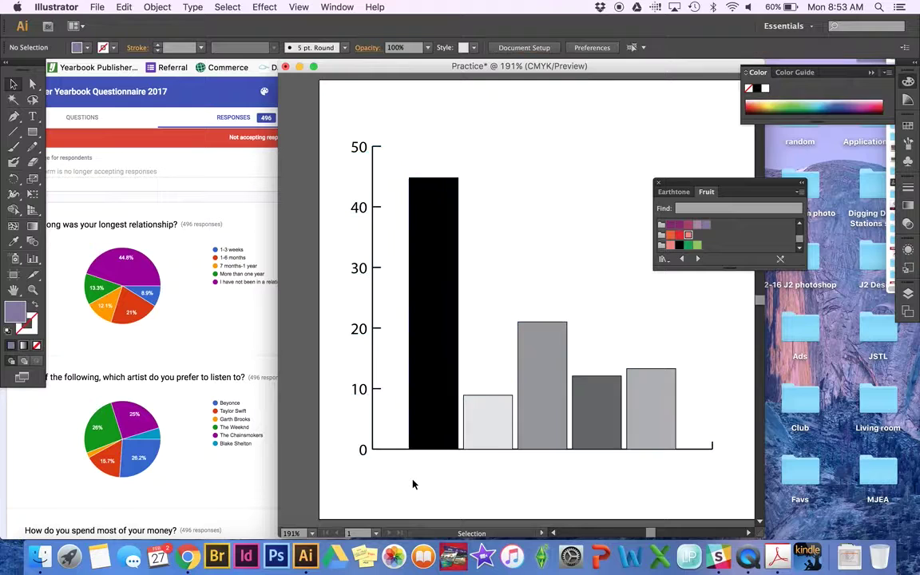
Try a plum fill on the tallest column, undo it, and apply a purple Fruit swatch to the column's stroke instead.
left_click_drag(674, 231, 437, 279)
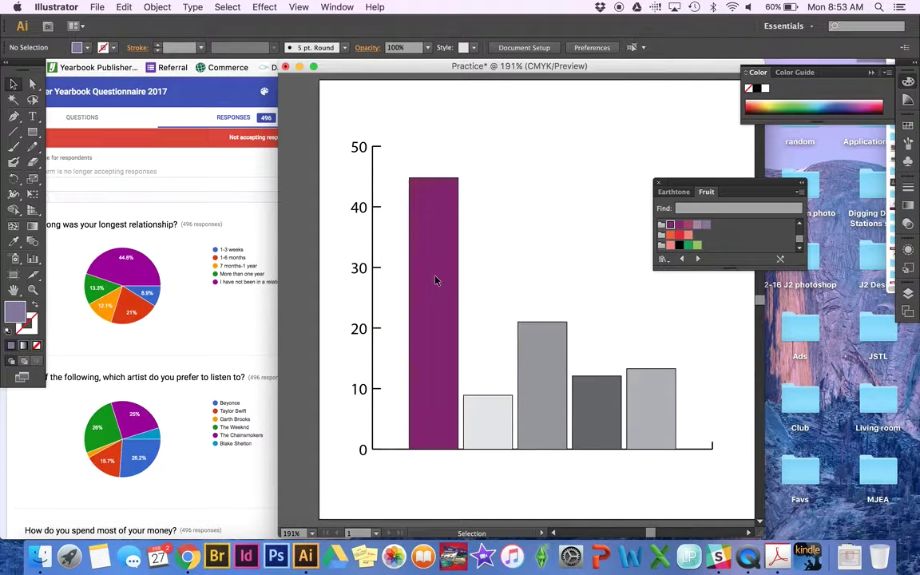
key("ctrl+z")
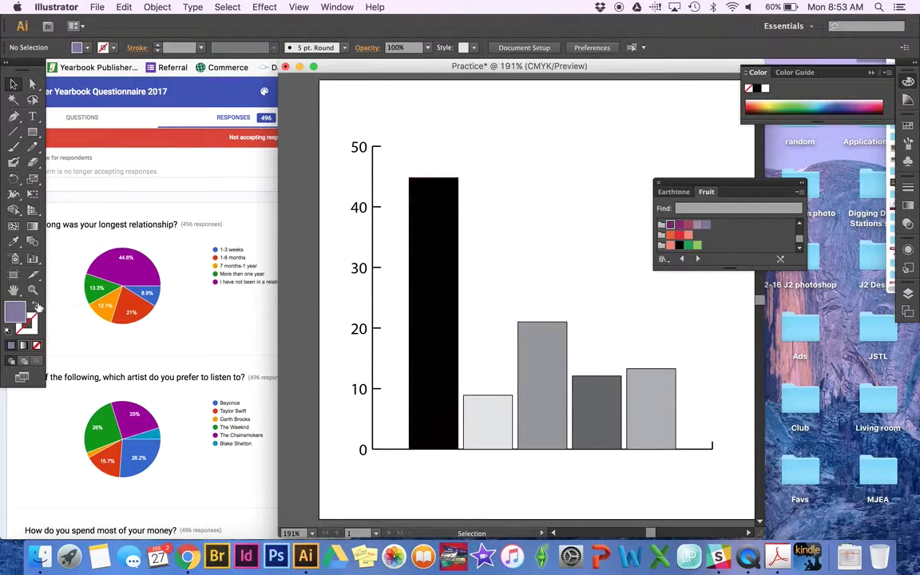
left_click(34, 305)
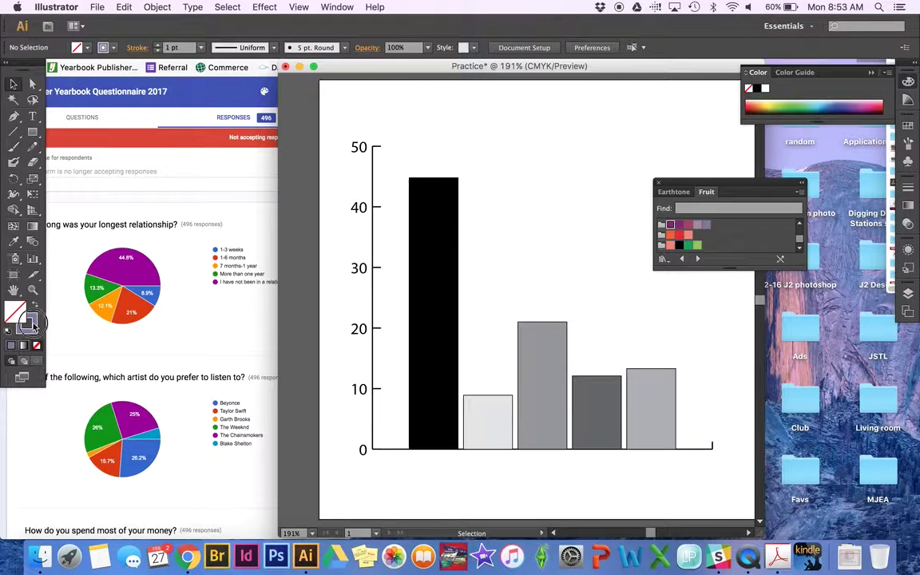
left_click(31, 320)
left_click(680, 226)
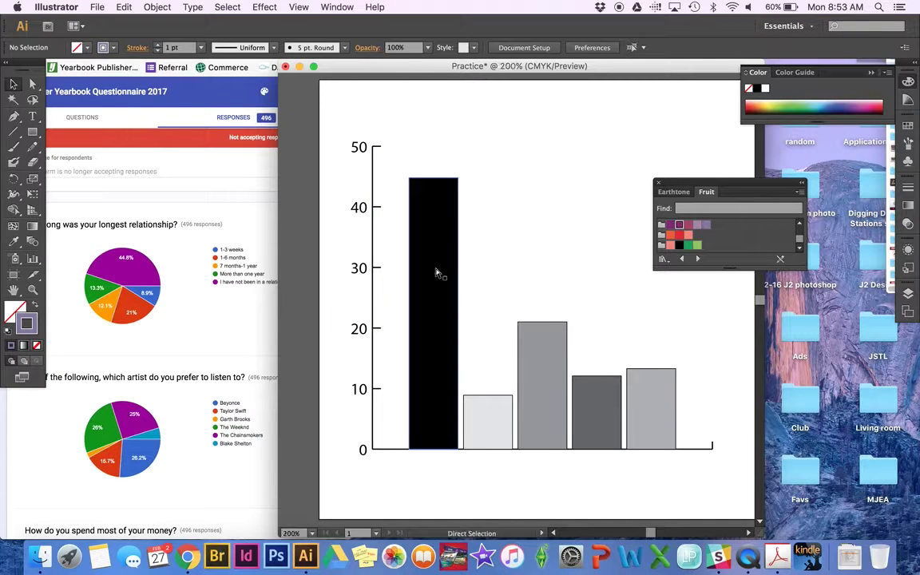
Recolor the tallest column's stroke with the light green Fruit swatch.
key("super+equal")
key("super+equal")
key("super+equal")
key("super+equal")
key("super+equal")
key("super+equal")
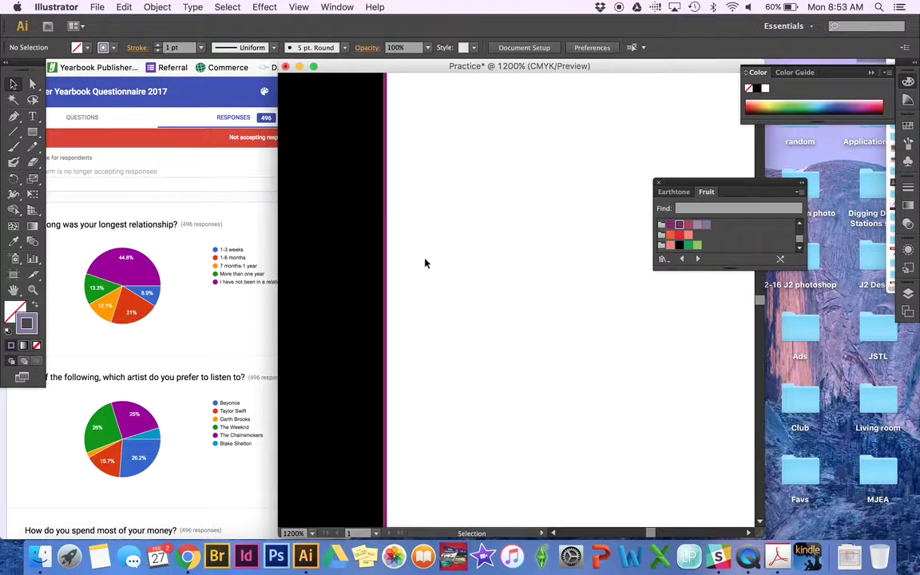
scroll(396, 241, "left", 3)
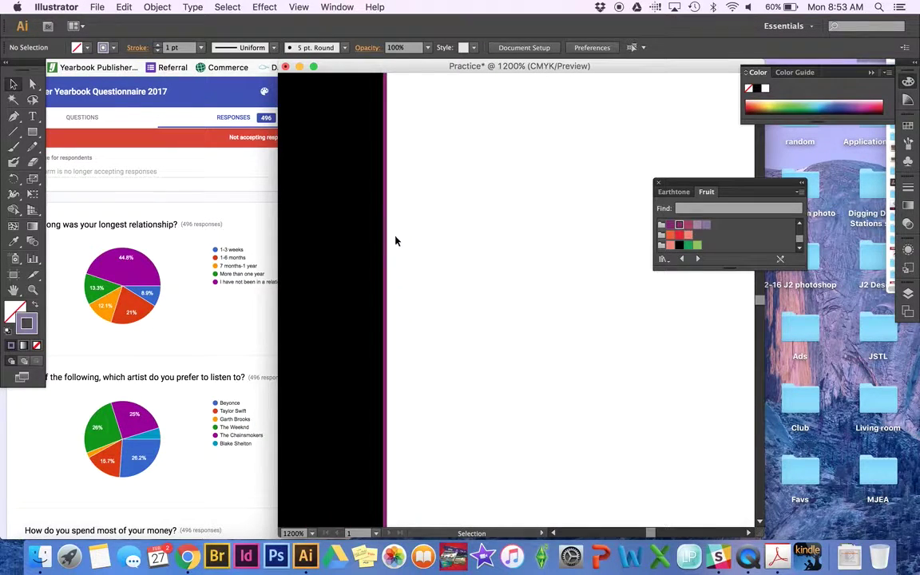
left_click(698, 245)
left_click(353, 252)
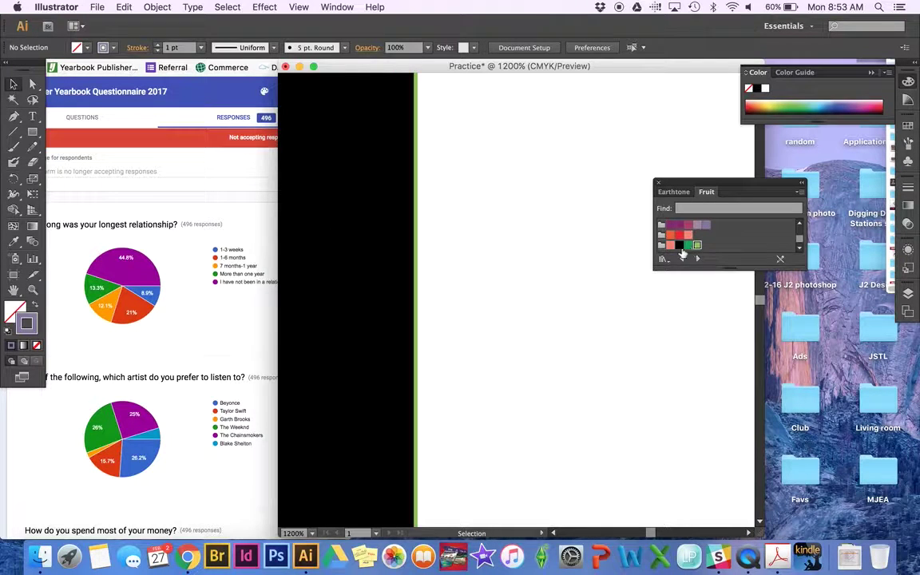
Set the tallest column's stroke back to black with the black Fruit swatch.
left_click(680, 245)
left_click(332, 237)
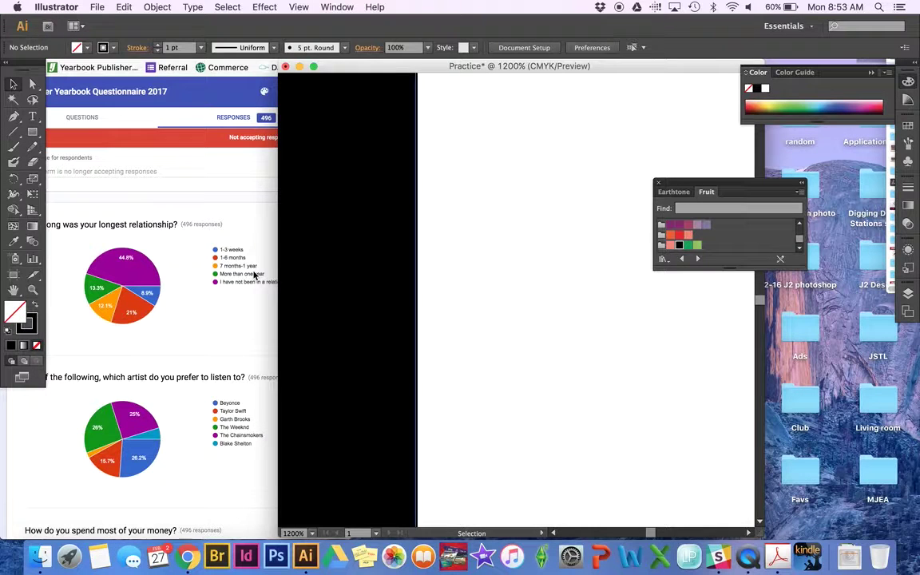
key("super+0")
left_click(482, 261)
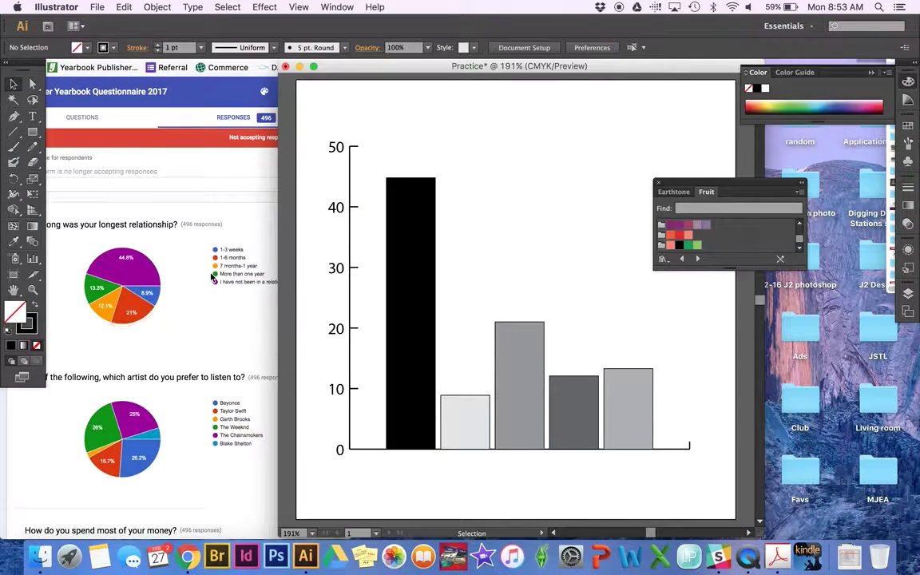
Fill the columns from left to right with the plum, red, orange, salmon and mauve Fruit swatches.
left_click_drag(648, 246, 396, 244)
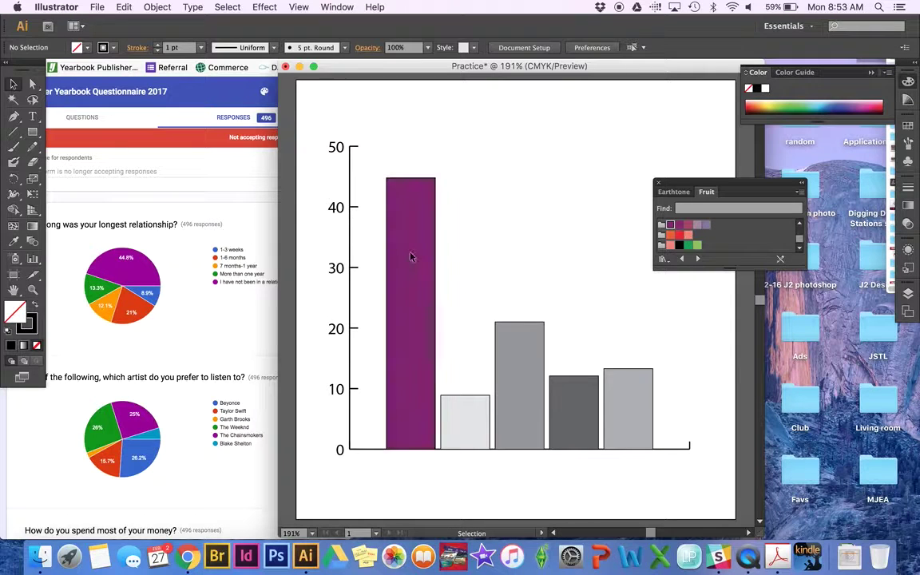
left_click_drag(678, 235, 463, 391)
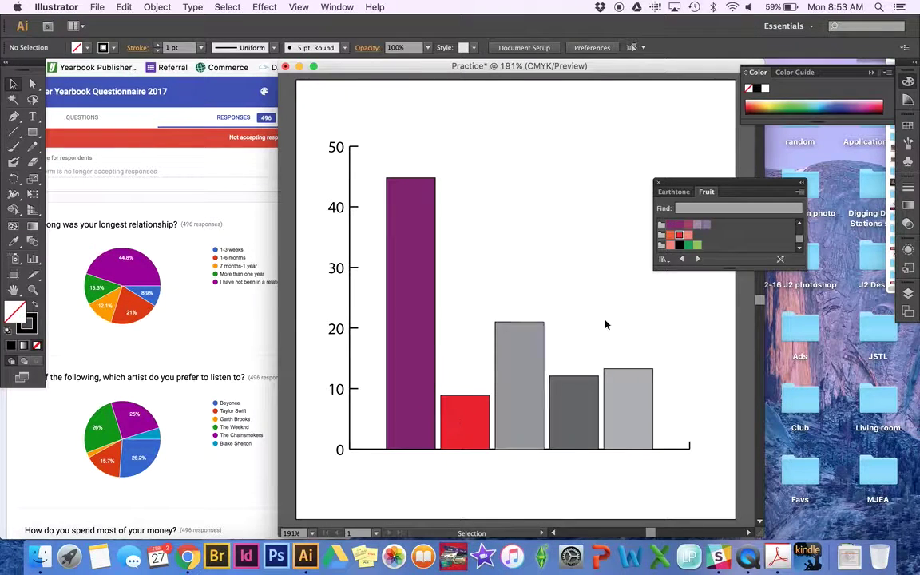
left_click_drag(674, 238, 536, 374)
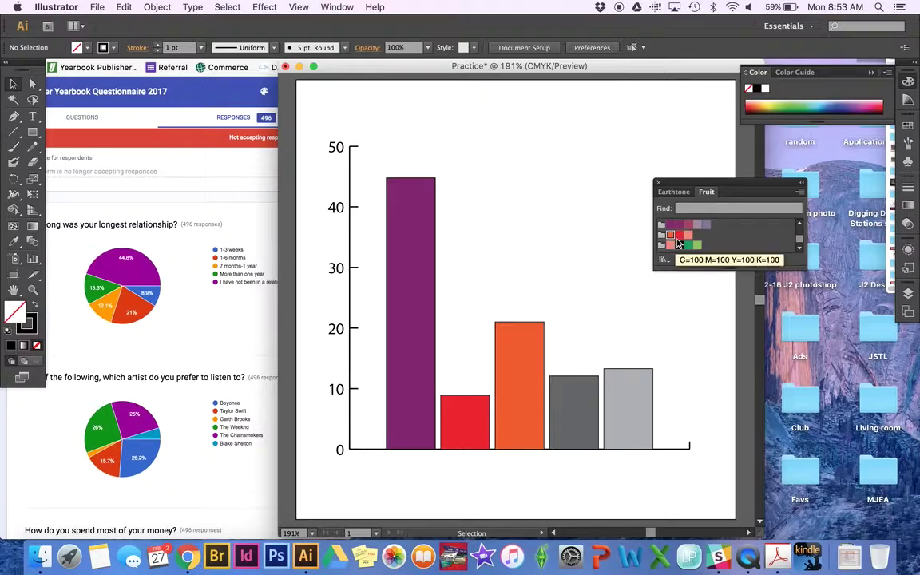
left_click_drag(699, 238, 574, 400)
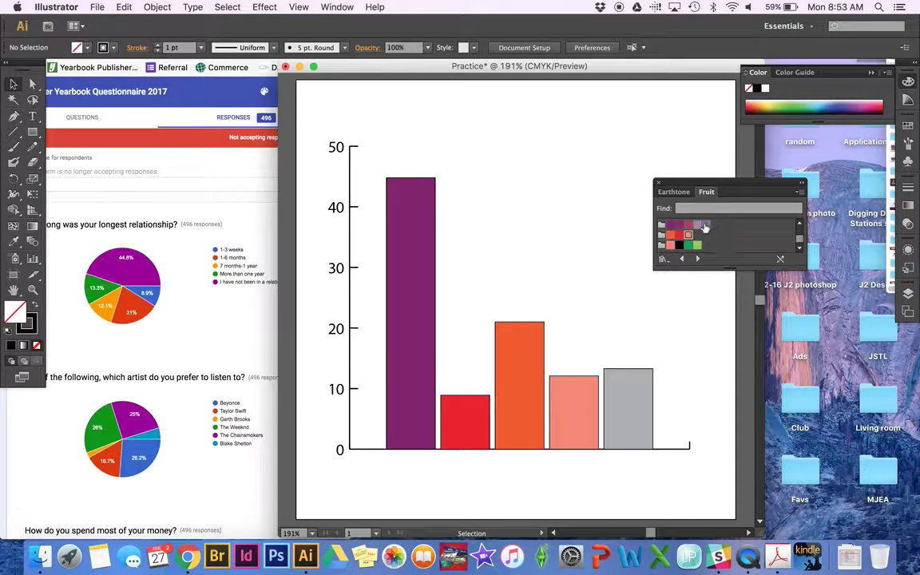
left_click_drag(698, 225, 636, 388)
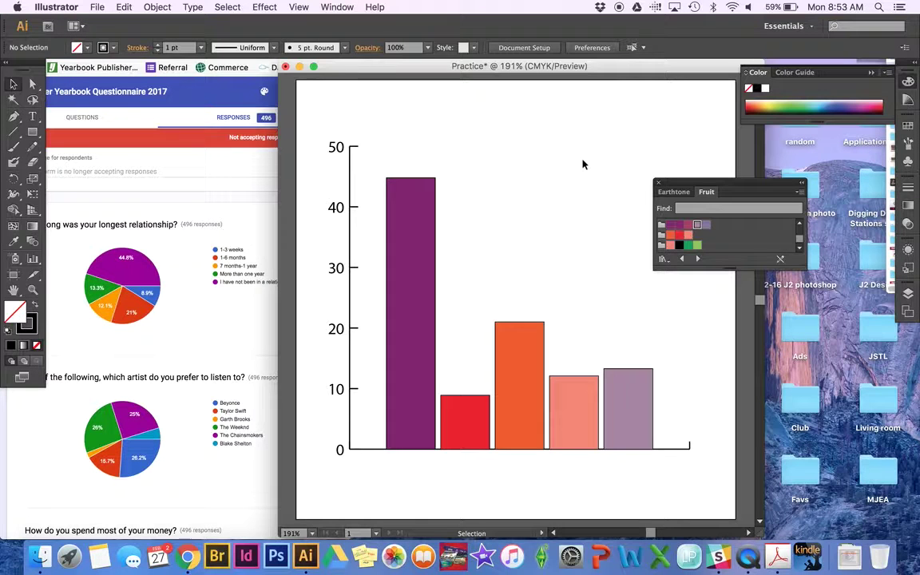
Select the whole column graph, including its axes and labels, and open the object commands.
left_click(339, 157)
left_click(158, 7)
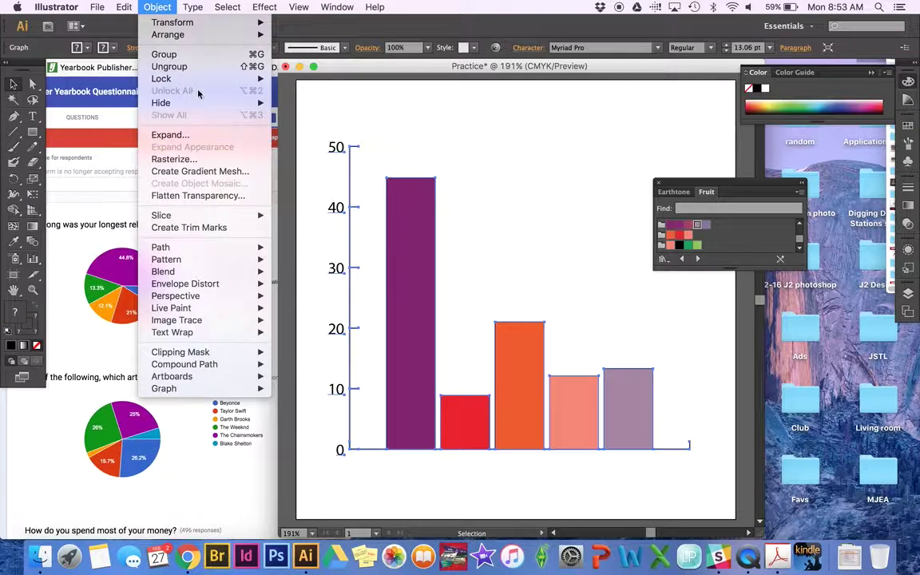